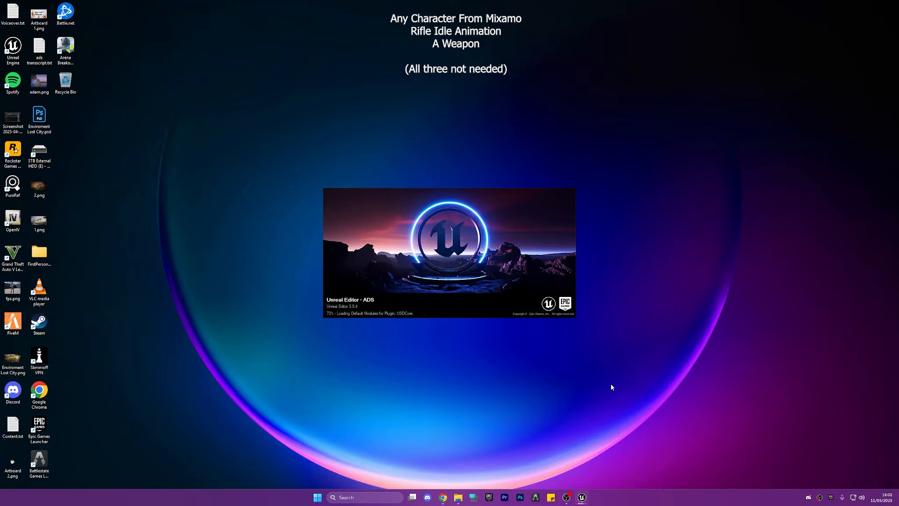
Import the Mixamo character Ch15_nonPBR (2).fbx from the Downloads folder into the project's Content folder
click(458, 497)
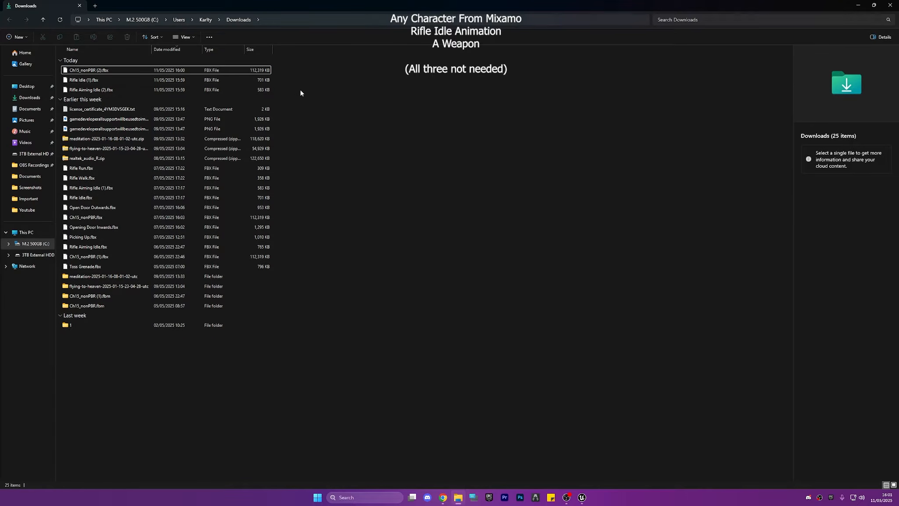
drag(304, 4, 0, 3)
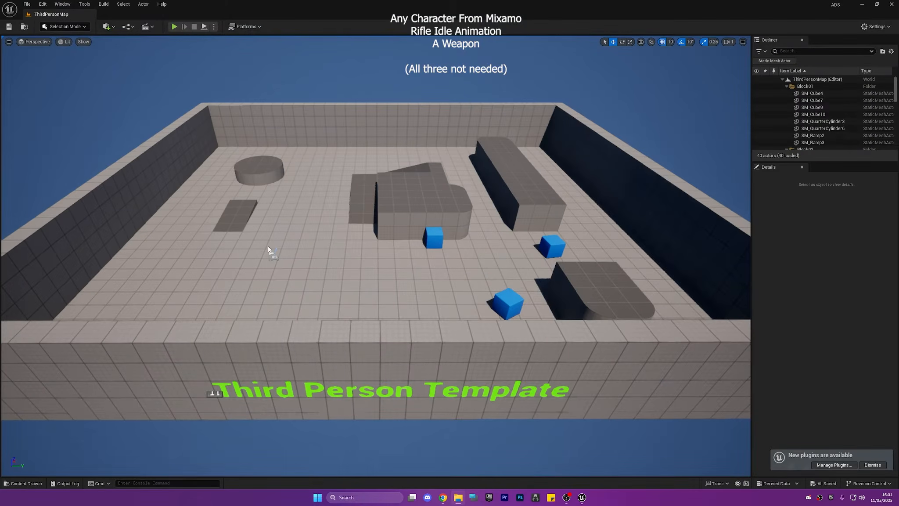
key(ctrl+space)
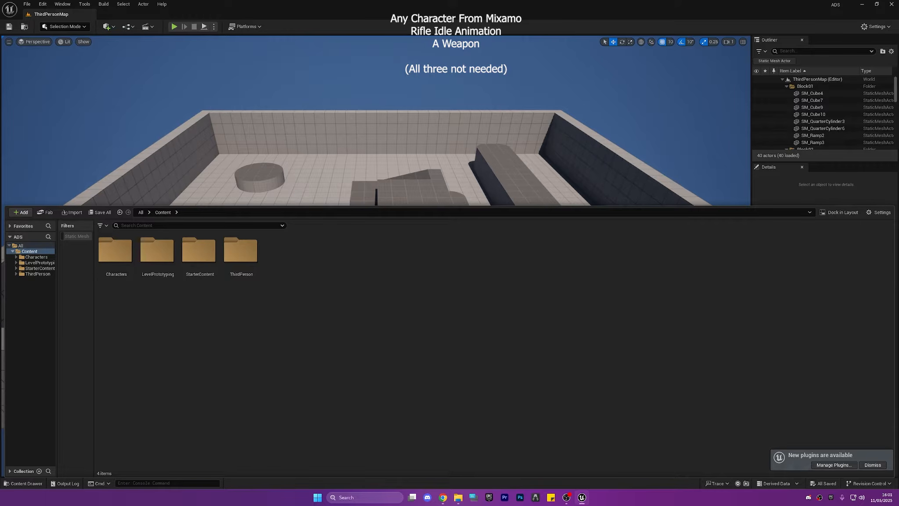
drag(389, 381, 389, 378)
scroll(452, 292, down, 5)
click(581, 355)
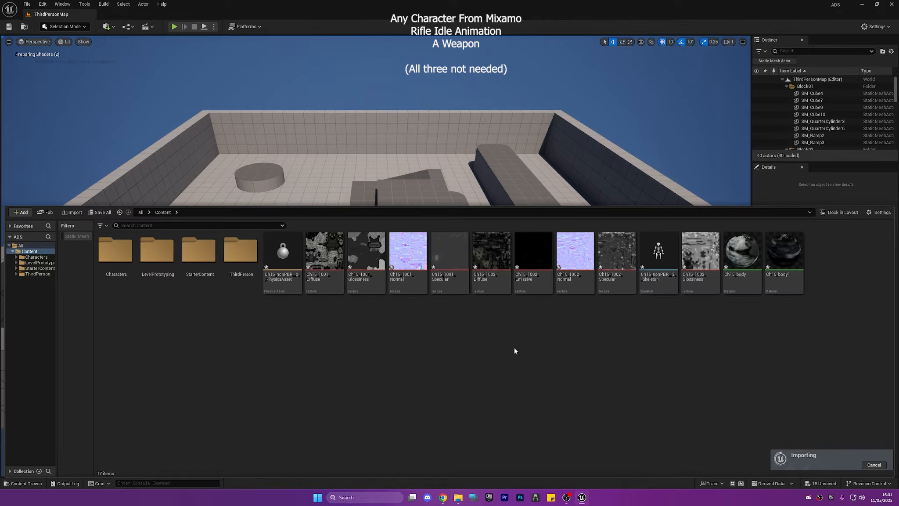
click(743, 328)
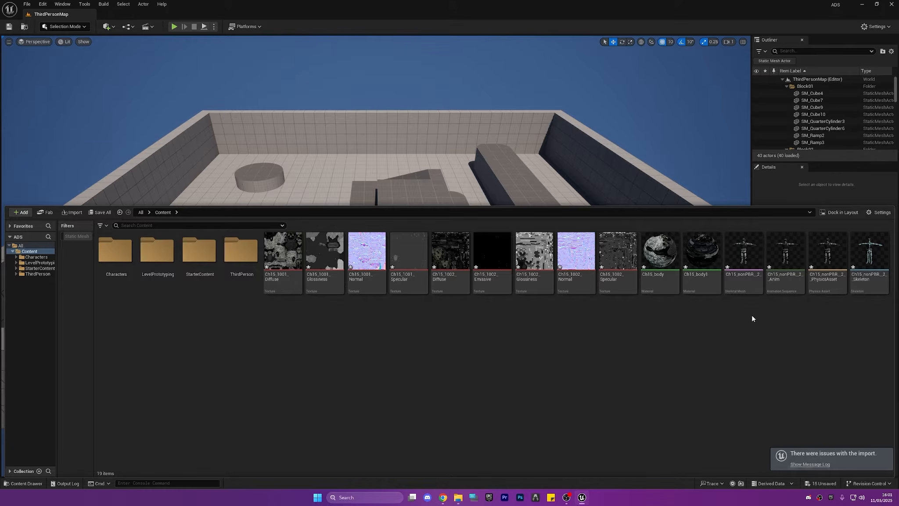
Inspect the imported Ch15_nonPBR__2_ skeletal mesh and preview the Rifle_Idle__1_ animation, closing their editors
double_click(744, 253)
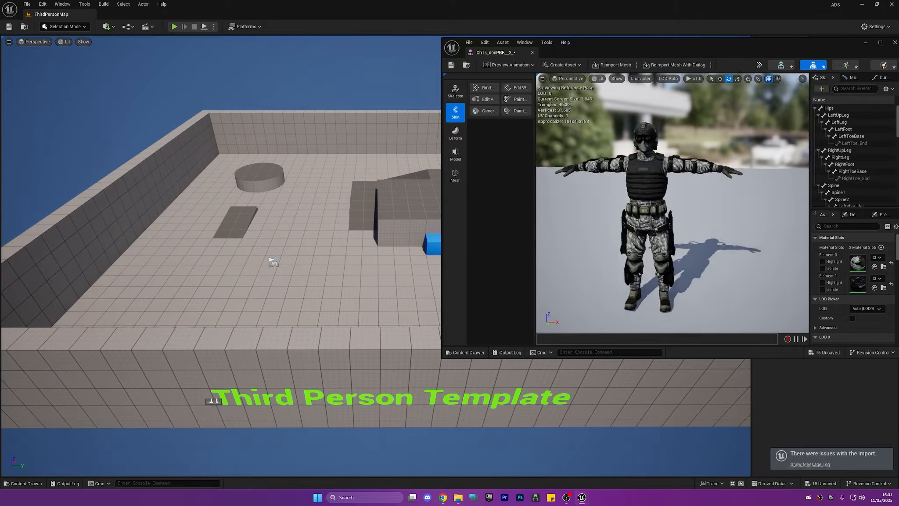
mouse_move(703, 206)
right_down()
mouse_move(632, 206)
mouse_move(693, 204)
right_up()
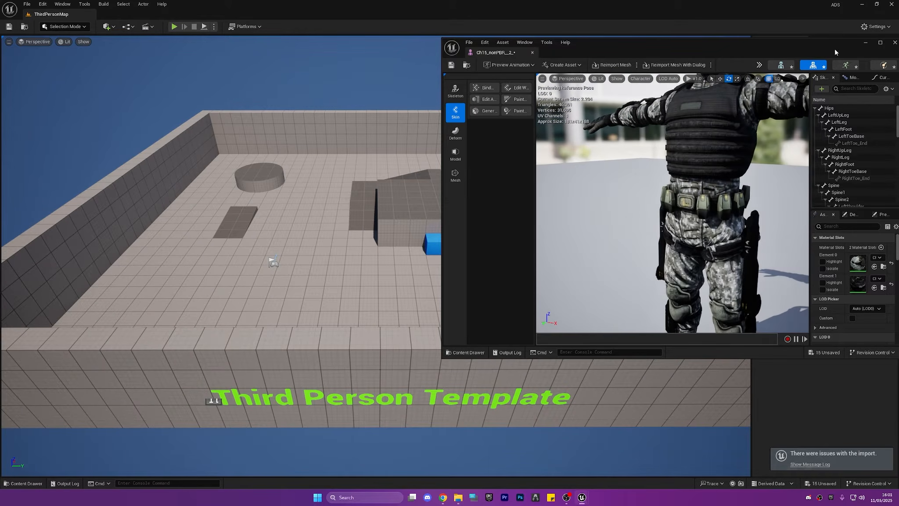
click(896, 42)
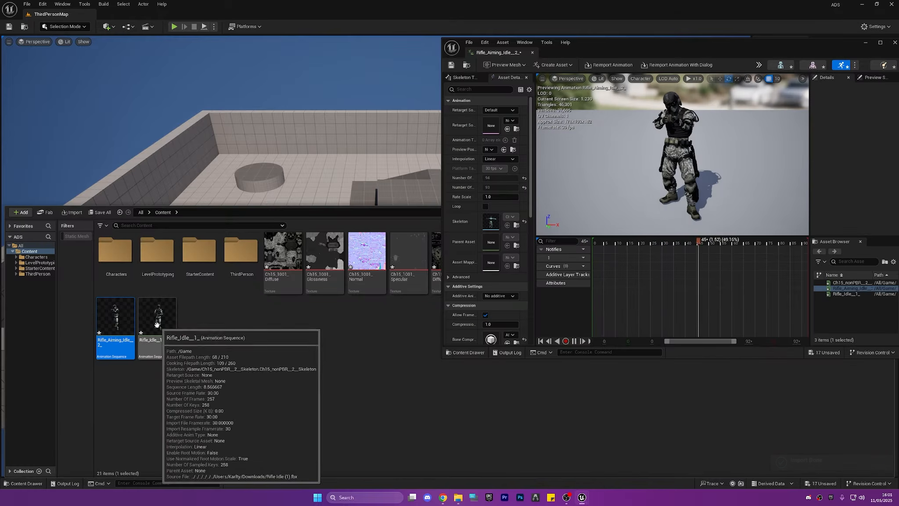
double_click(157, 317)
click(896, 43)
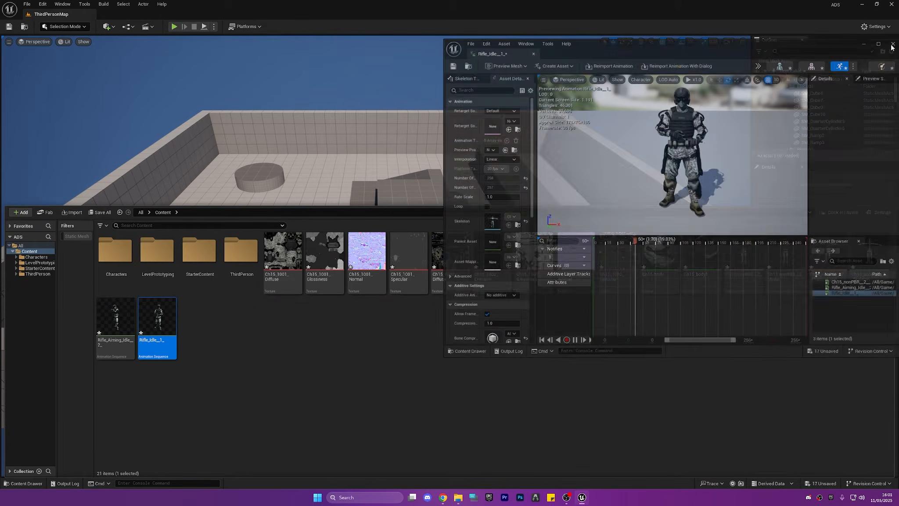
Save all the newly imported character and animation assets
click(453, 339)
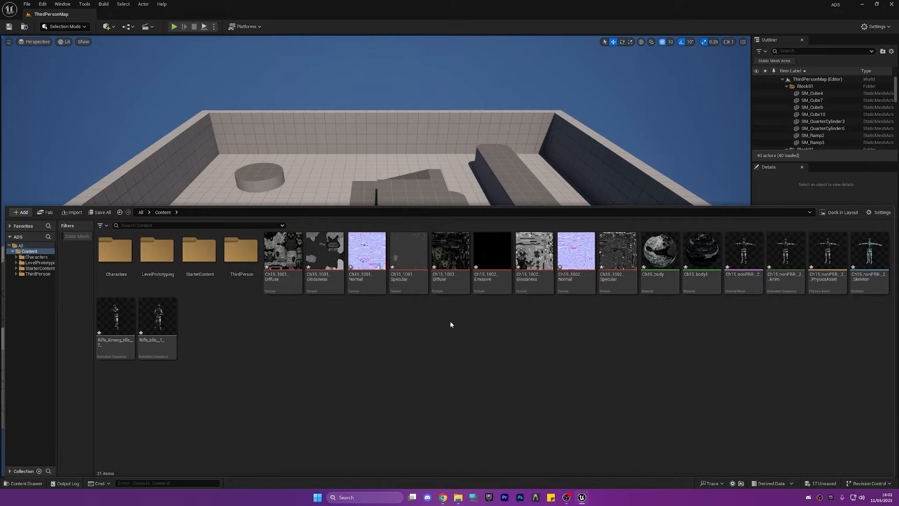
click(101, 212)
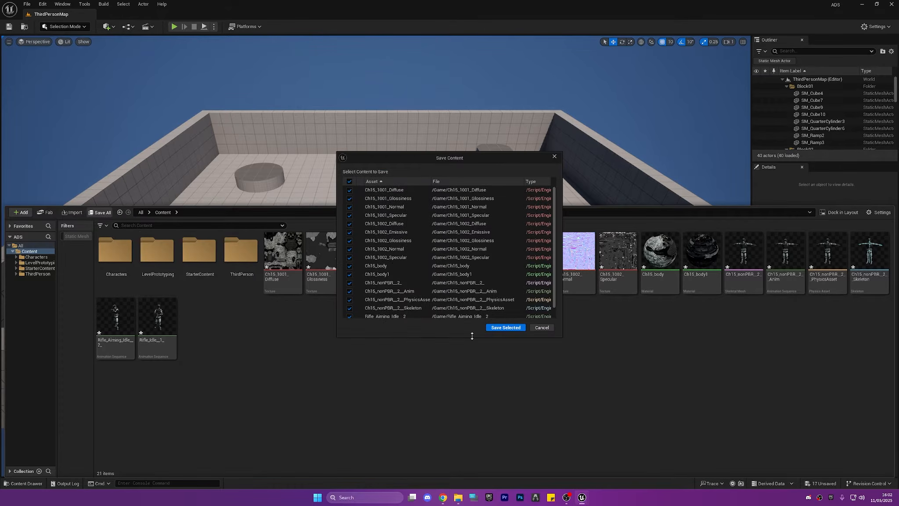
click(505, 328)
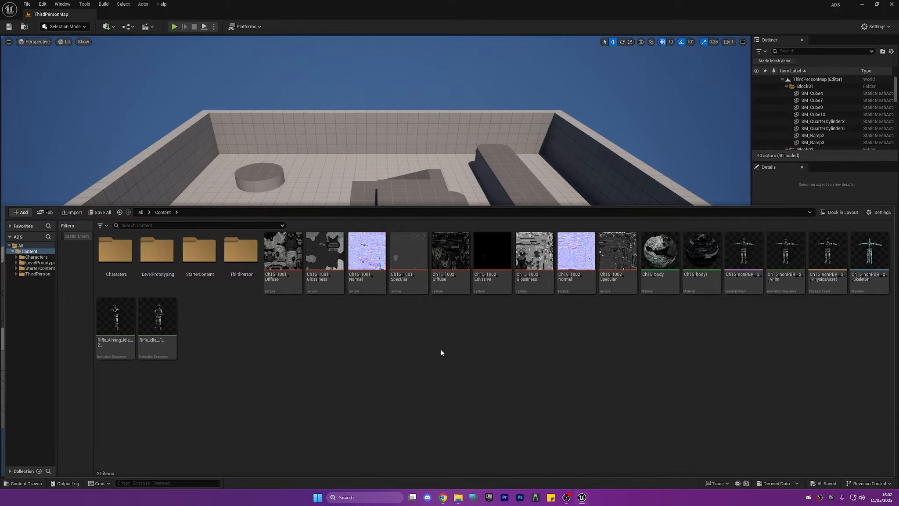
Start retargeting the Rifle_Aiming_Idle__2_ and Rifle_Idle__1_ animations with SKM_Manny_Simple as the target skeletal mesh
click(115, 315)
ctrl+click(157, 319)
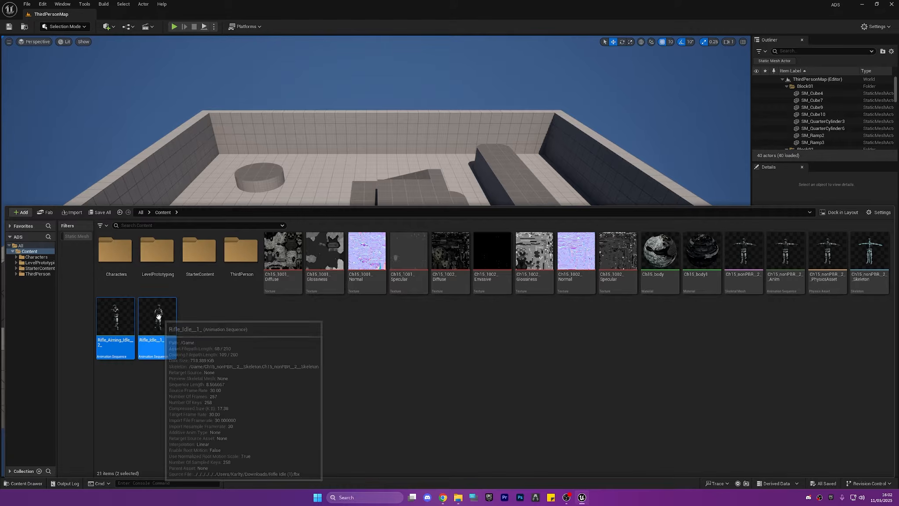
right_click(156, 320)
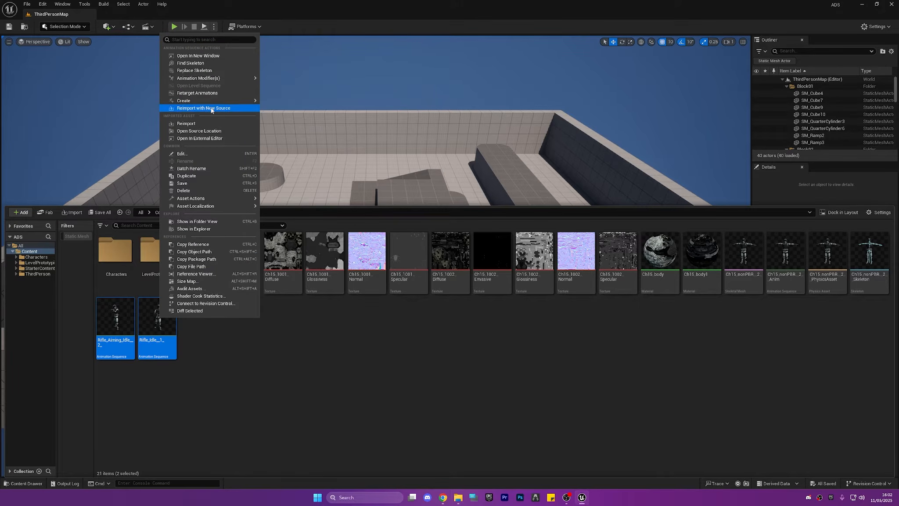
mouse_move(217, 102)
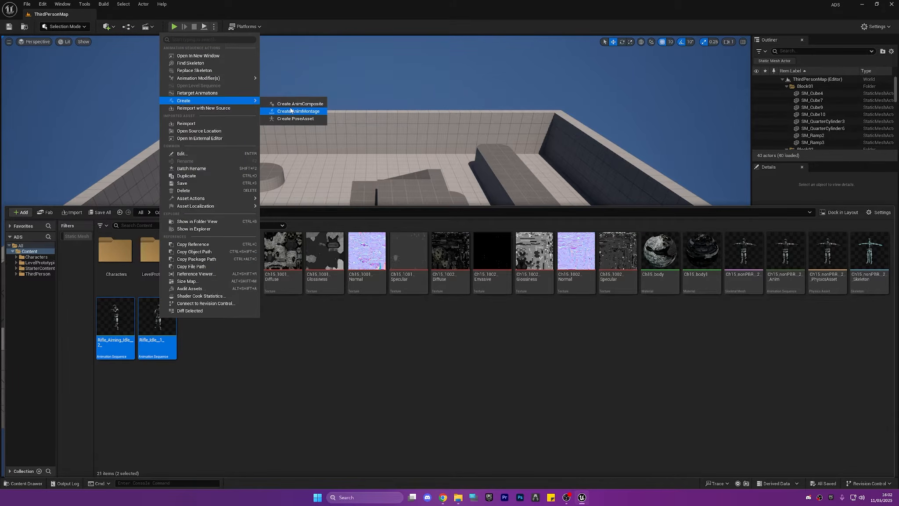
click(219, 93)
click(635, 170)
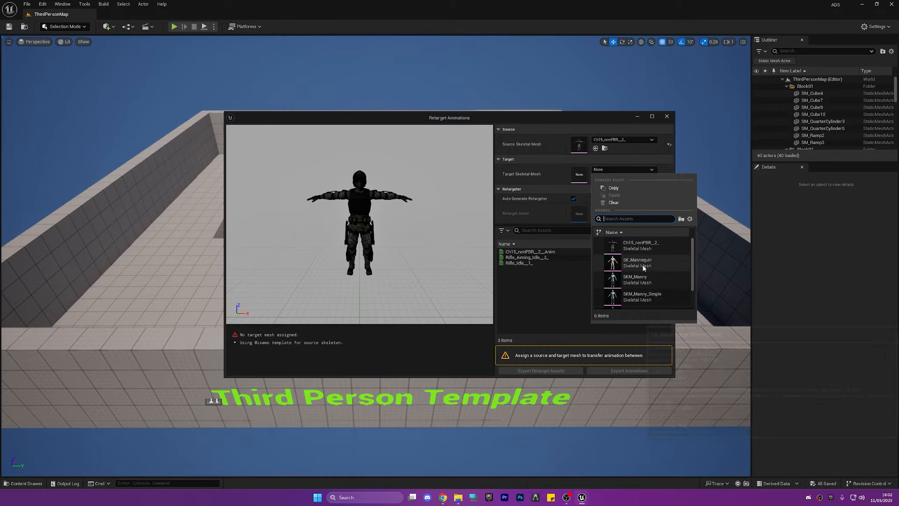
click(642, 296)
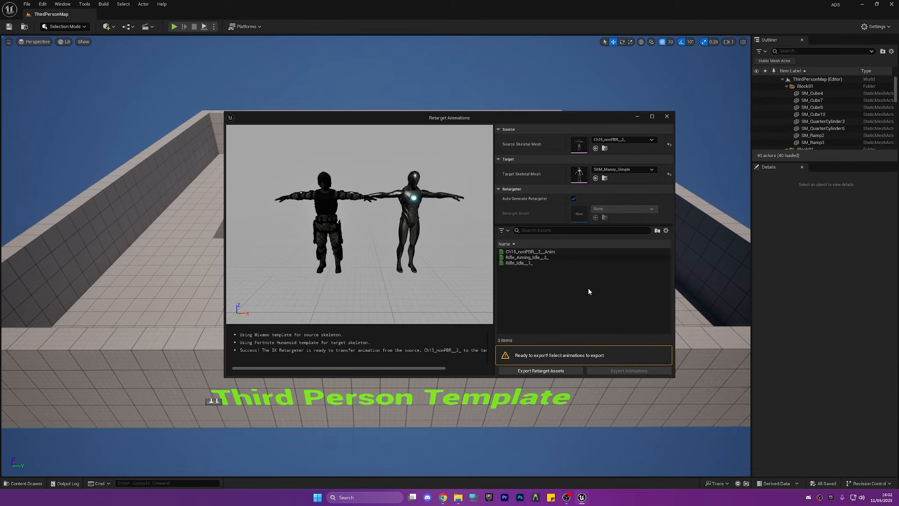
Export the retargeted Rifle_Aiming_Idle__2_ and Rifle_Idle__1_ animations into a new folder named aNIMS inside ThirdPerson, keeping the default batch export options
click(525, 263)
shift+click(535, 258)
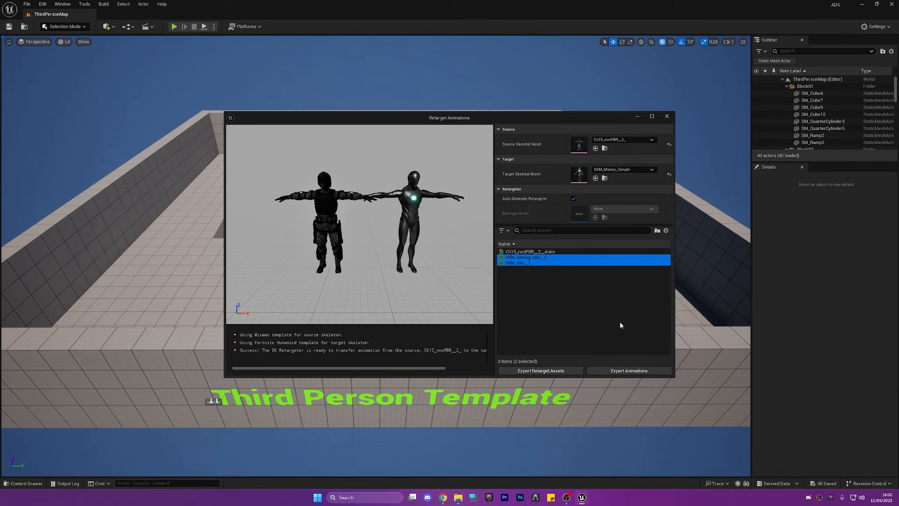
click(628, 372)
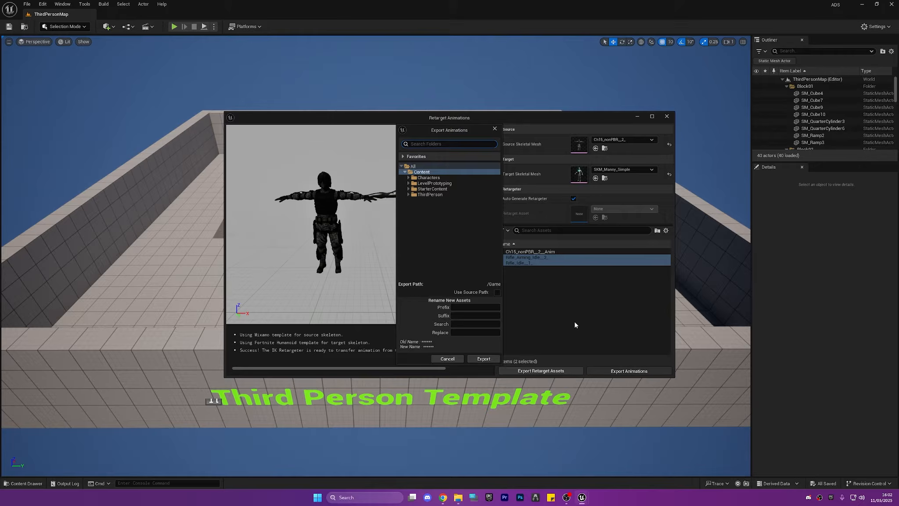
click(409, 194)
click(432, 196)
click(450, 204)
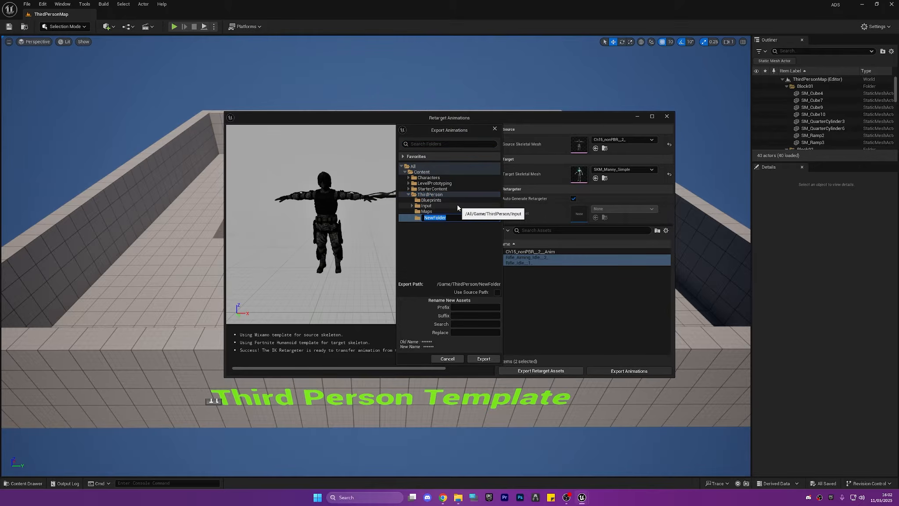
text(aNIMS)
key(Return)
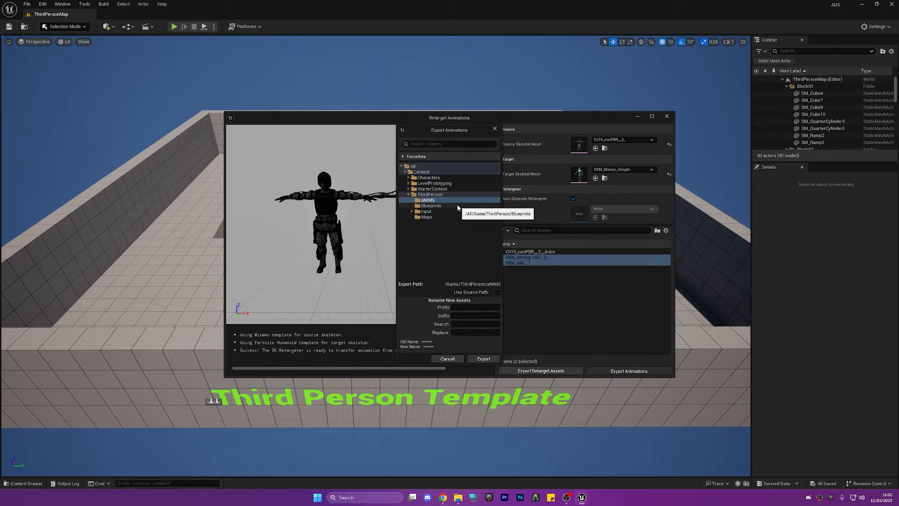
click(483, 359)
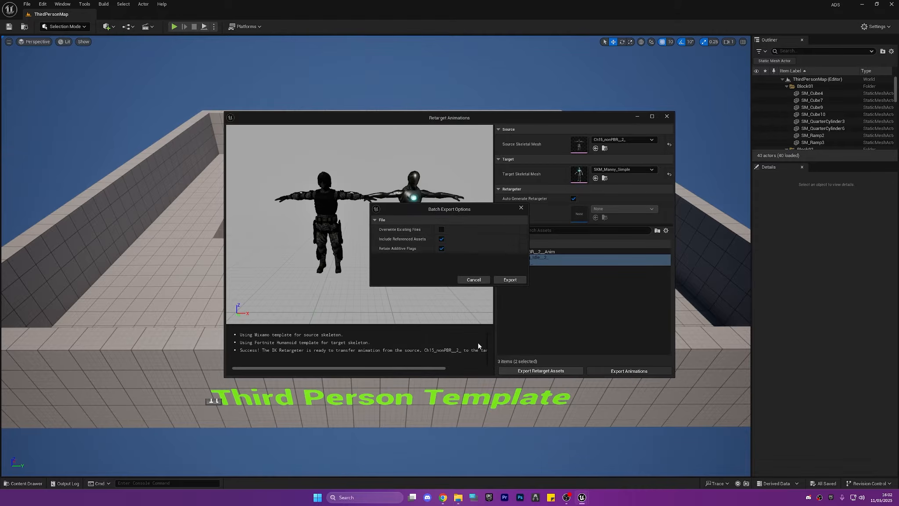
click(510, 280)
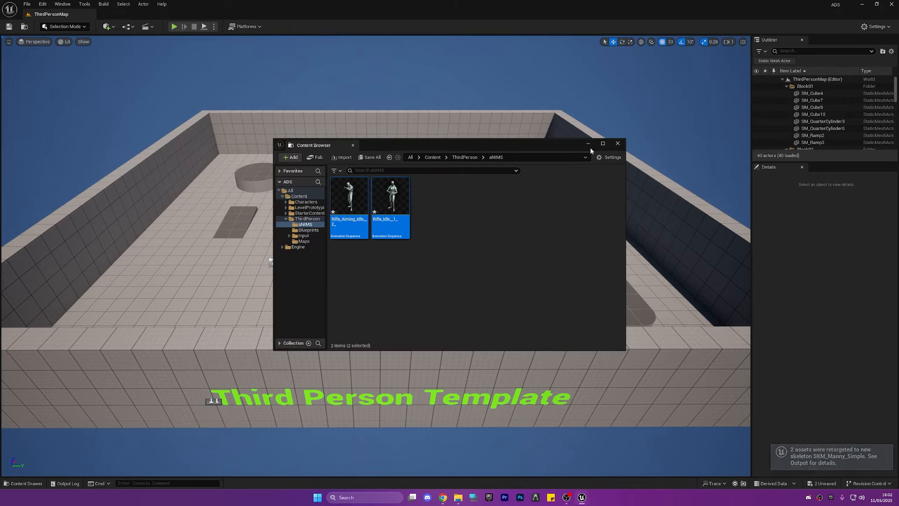
Preview the retargeted Rifle_Aiming_Idle__2_ animation on the mannequin, then close its editor and the separate content browser
double_click(350, 193)
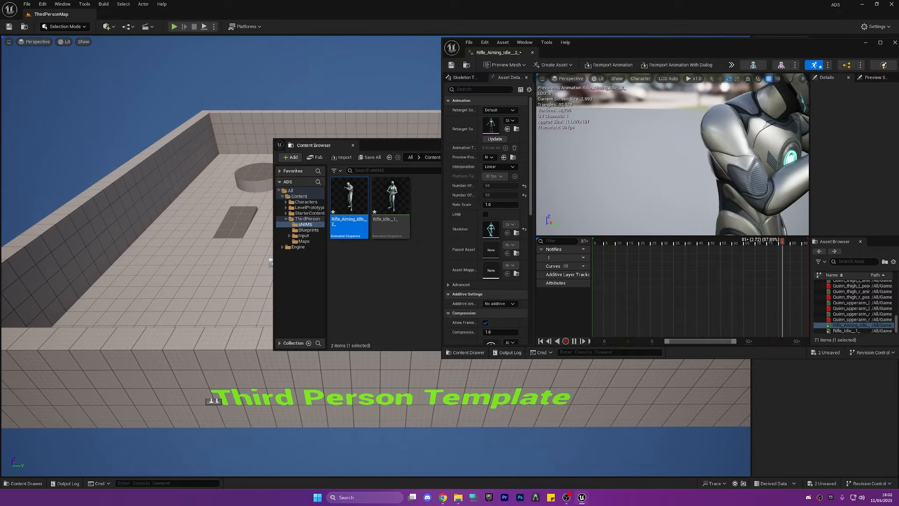
click(532, 52)
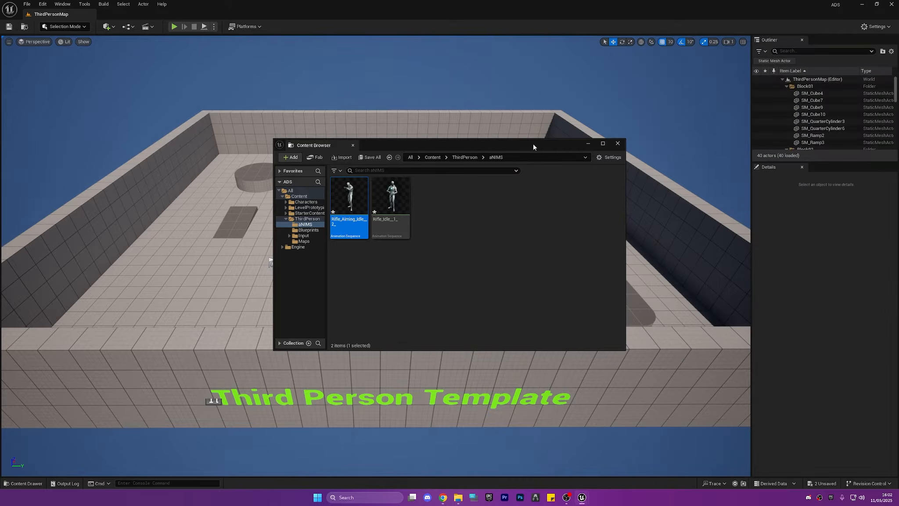
click(618, 143)
Delete all the imported Ch15 character assets and the original rifle animations from the Content folder
key(ctrl+space)
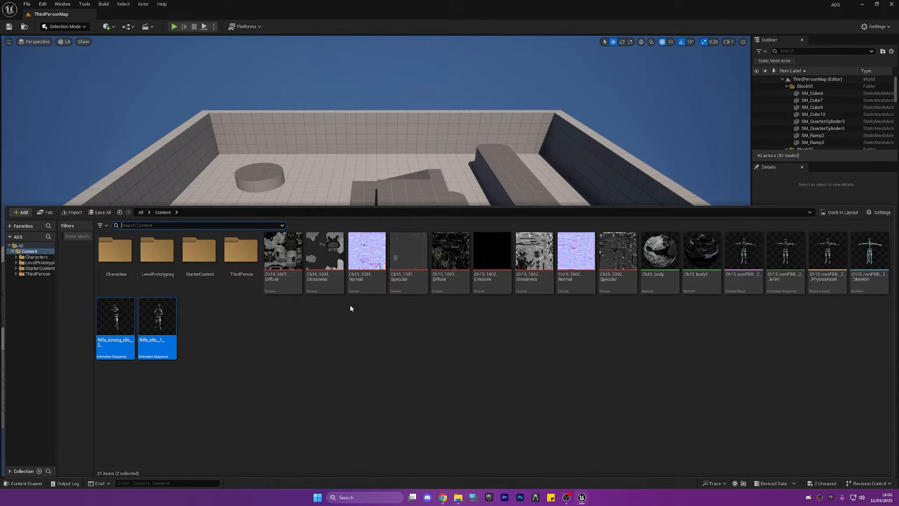
click(340, 328)
key(ctrl+space)
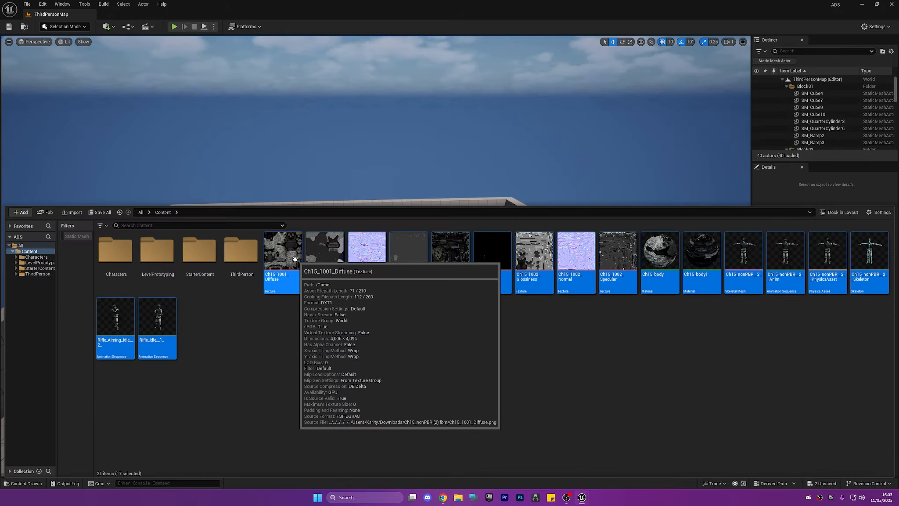
key(Delete)
click(408, 362)
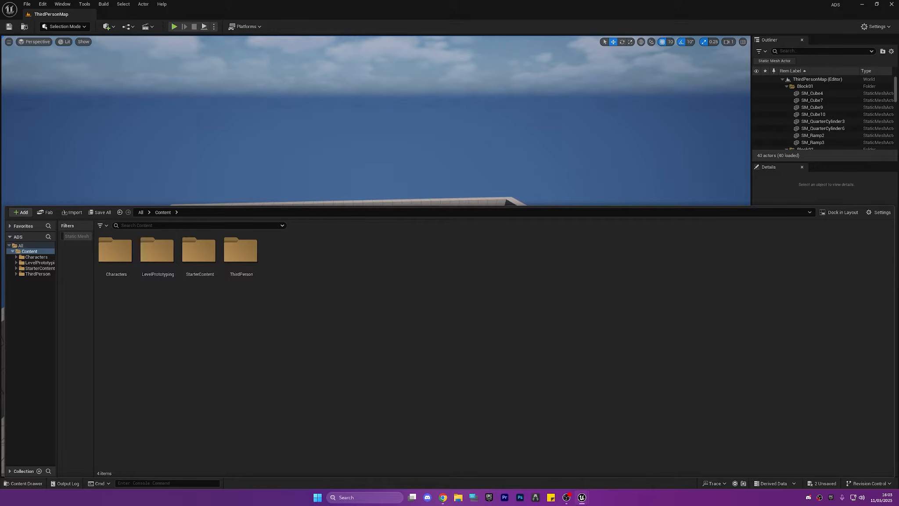
Open the BP_ThirdPersonCharacter blueprint from ThirdPerson/Blueprints and dock its editor in the main window
double_click(240, 250)
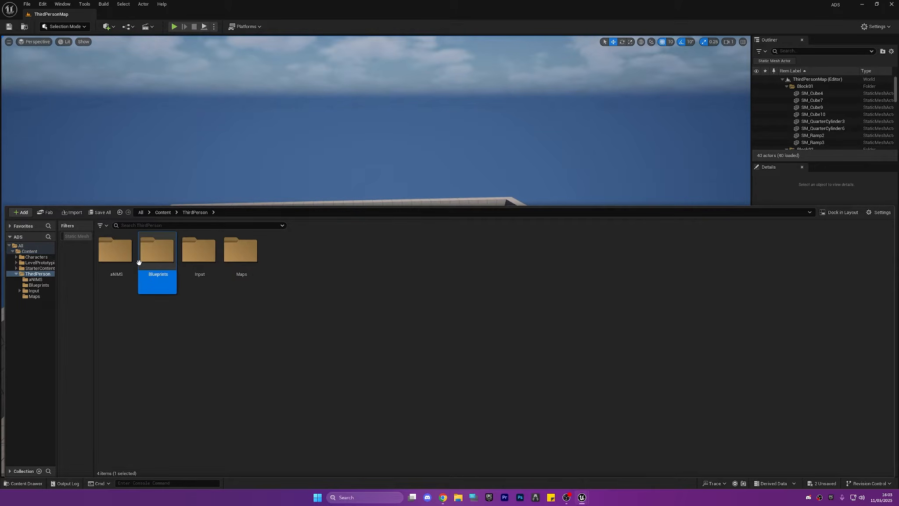
double_click(157, 250)
double_click(116, 252)
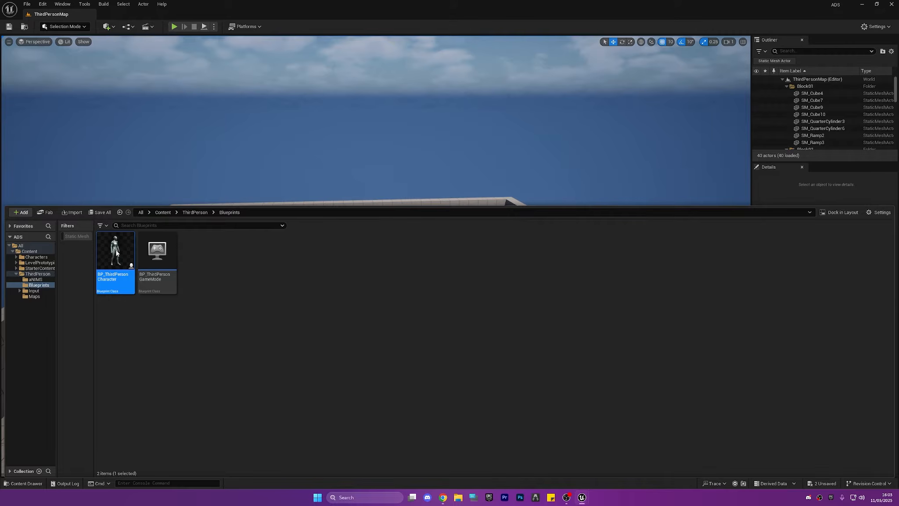
drag(525, 55, 510, 15)
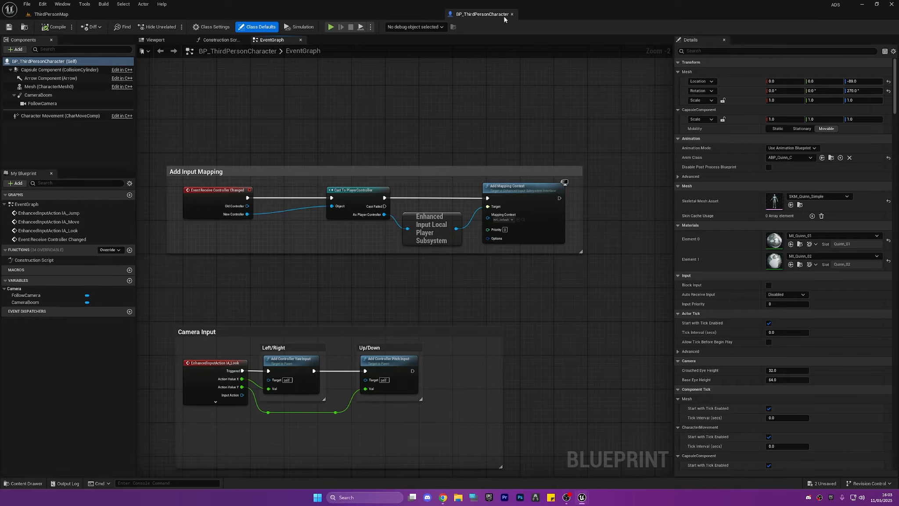
right_drag(481, 147, 490, 220)
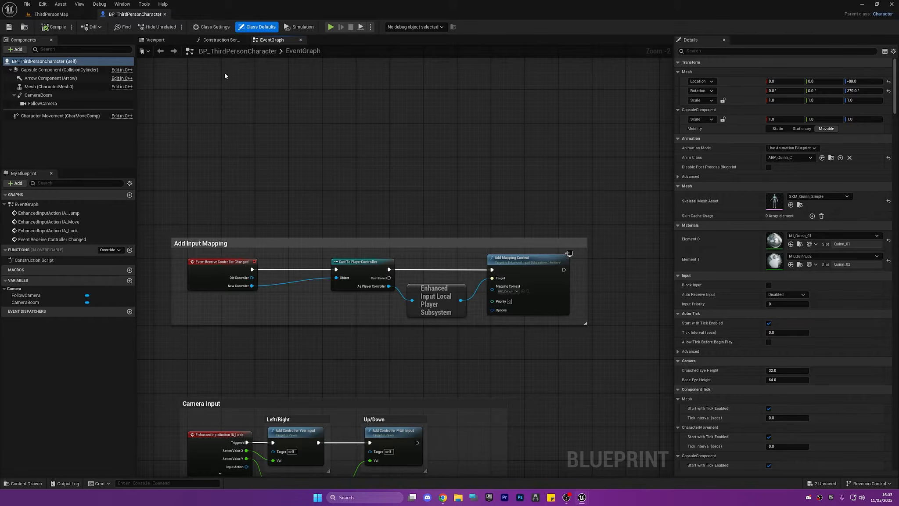
Set the character Mesh component's anim class to ABP_Manny and its skeletal mesh asset to SKM_Manny_Simple
click(156, 40)
click(62, 86)
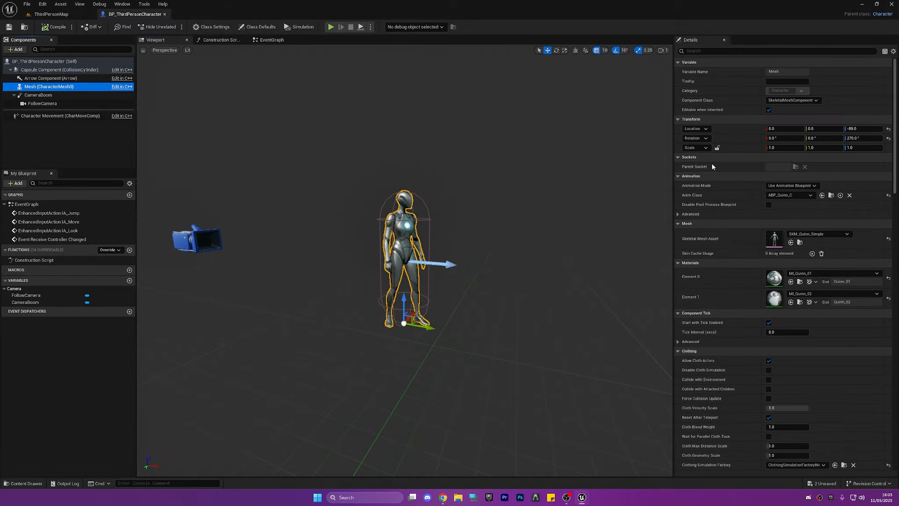
click(790, 195)
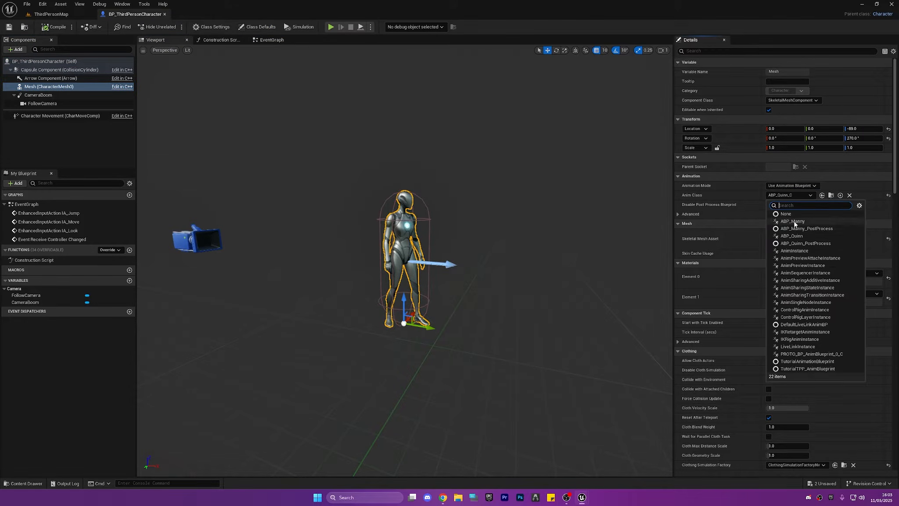
click(793, 221)
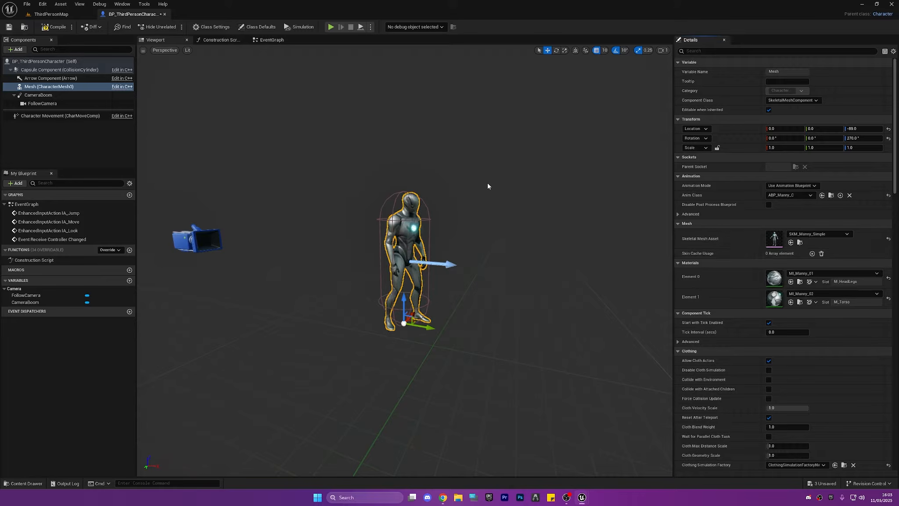
Compile the blueprint, then set the character mesh's animation mode to Use Animation Asset with Rifle_Idle__1_ as the animation to play
click(56, 26)
drag(428, 140, 448, 83)
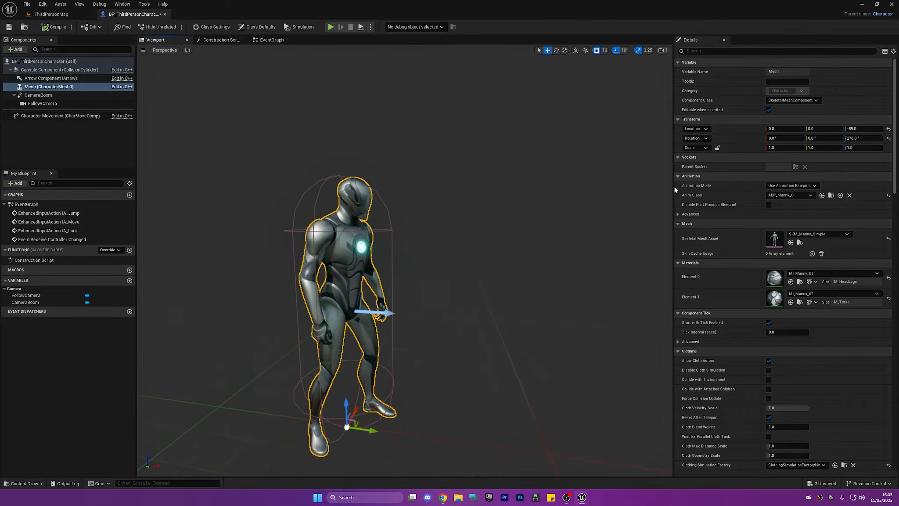
click(792, 185)
click(807, 201)
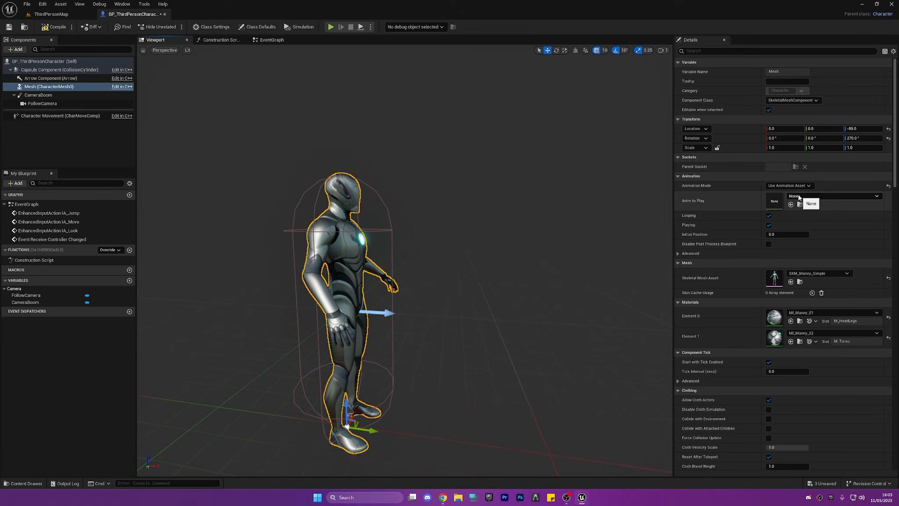
click(798, 196)
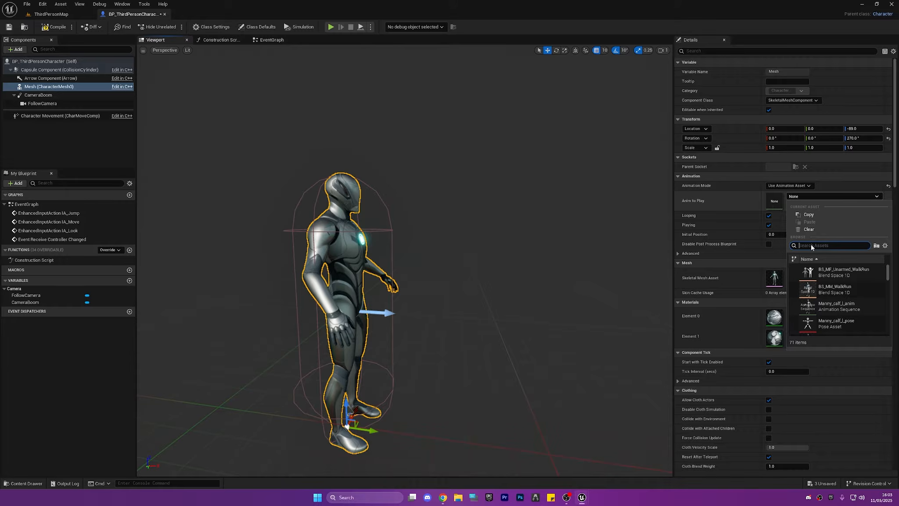
text(RIFLE)
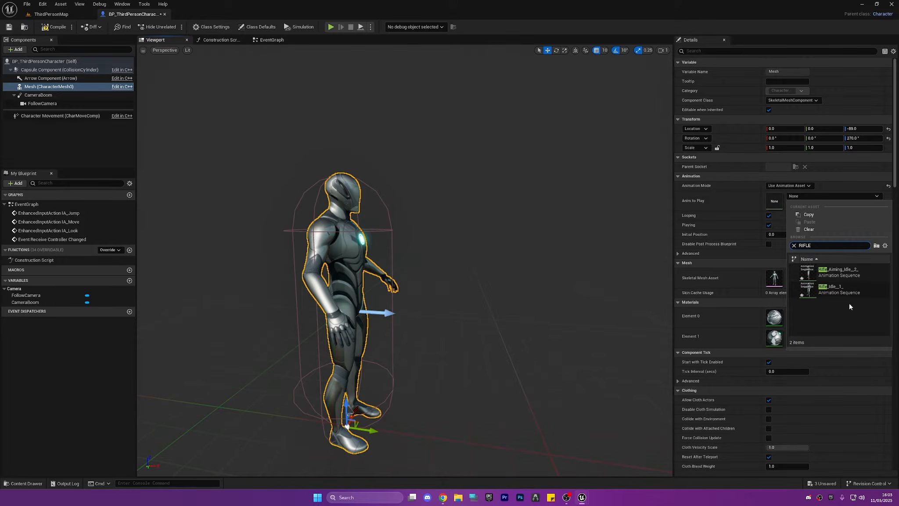
click(844, 288)
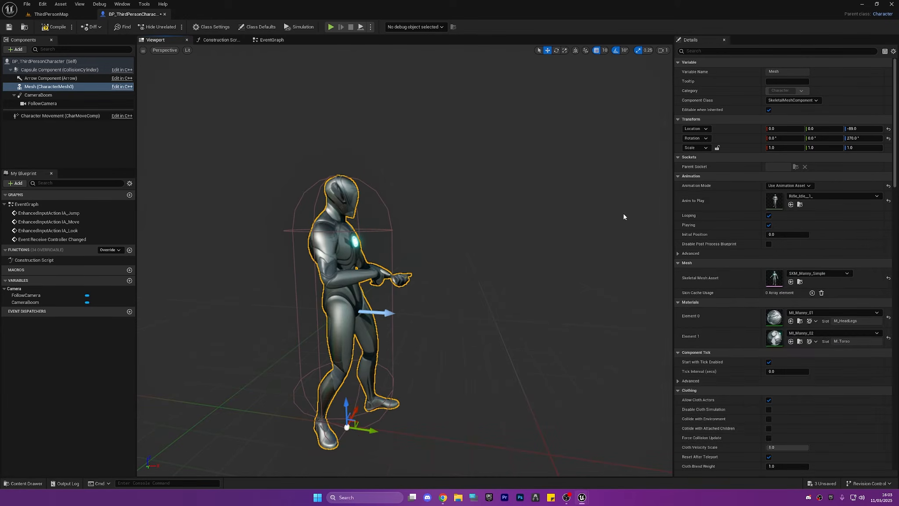
Check the character's rifle idle pose up close, then compile and save the character blueprint
key(d)
right_drag(625, 217, 466, 209)
scroll(624, 217, down, 2)
key(w)
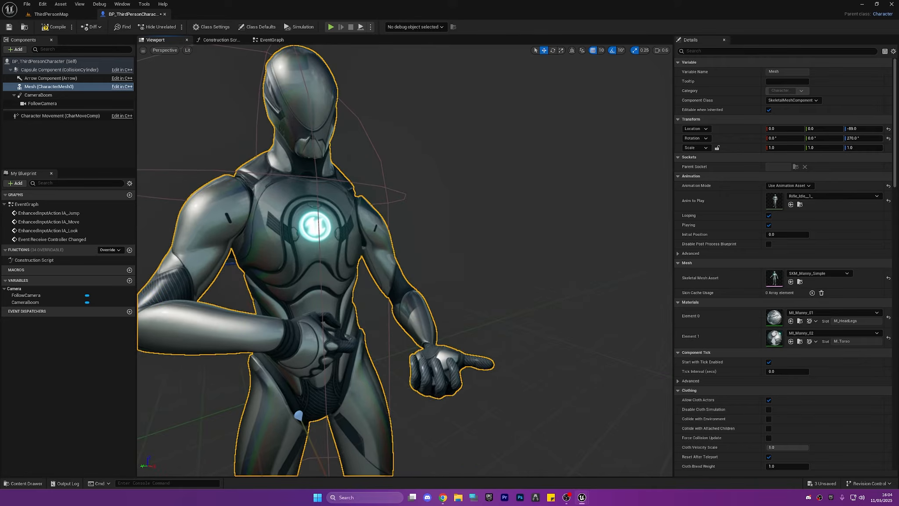
click(65, 28)
click(9, 27)
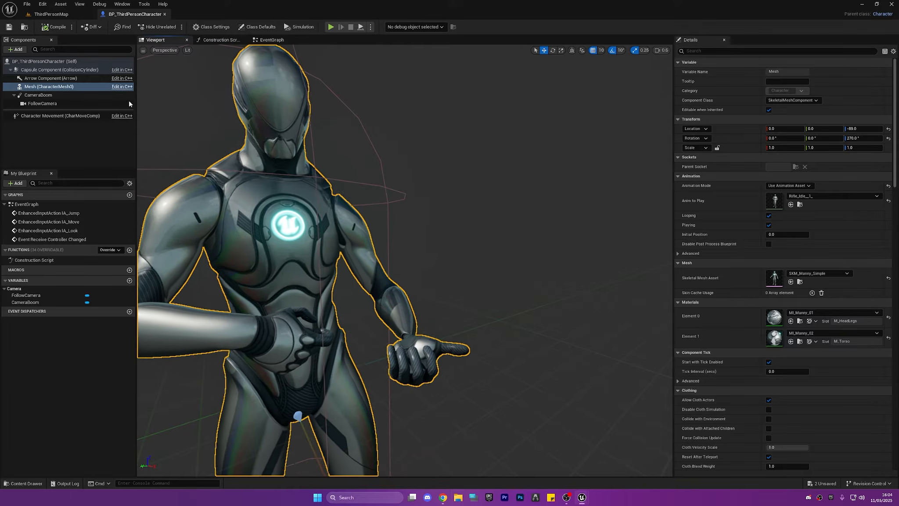
scroll(396, 166, down, 5)
scroll(396, 166, up, 2)
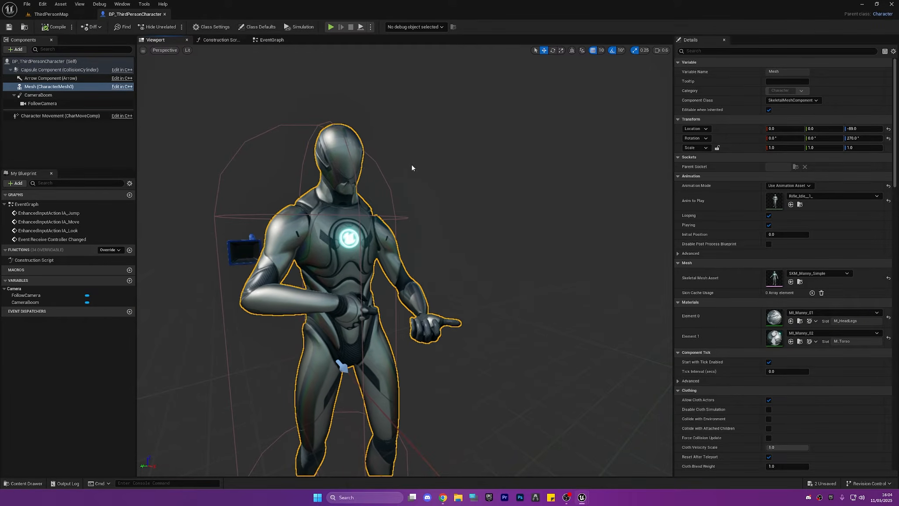
key(ctrl+space)
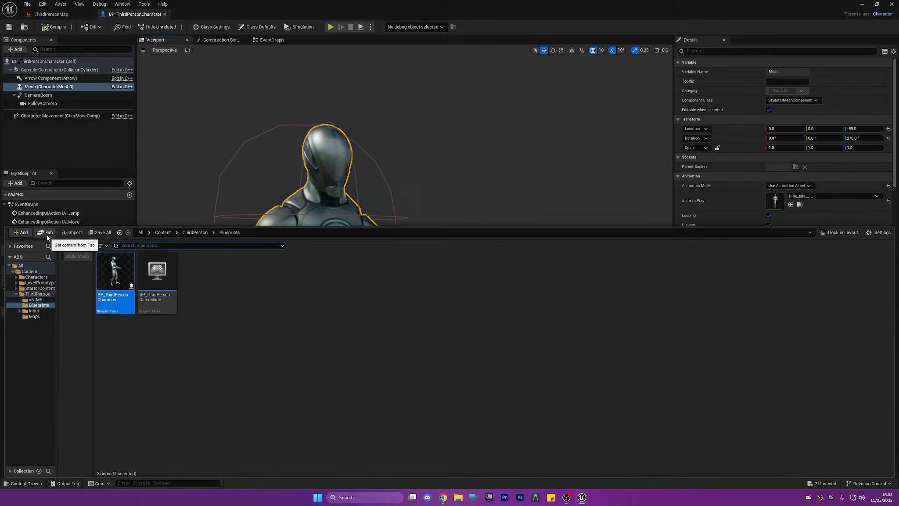
click(46, 234)
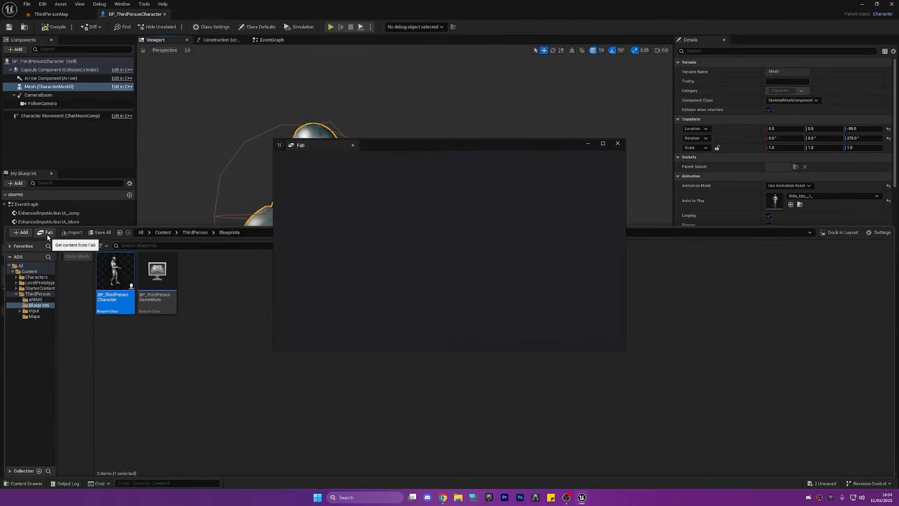
click(618, 143)
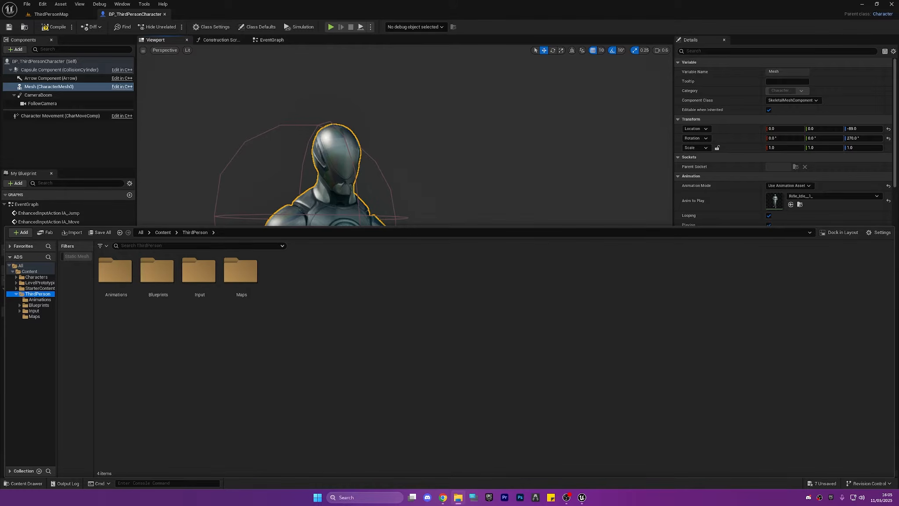
Import mossberg_500.FBX into the ThirdPerson folder using the default assets pipeline settings
drag(393, 337, 388, 331)
scroll(571, 336, down, 5)
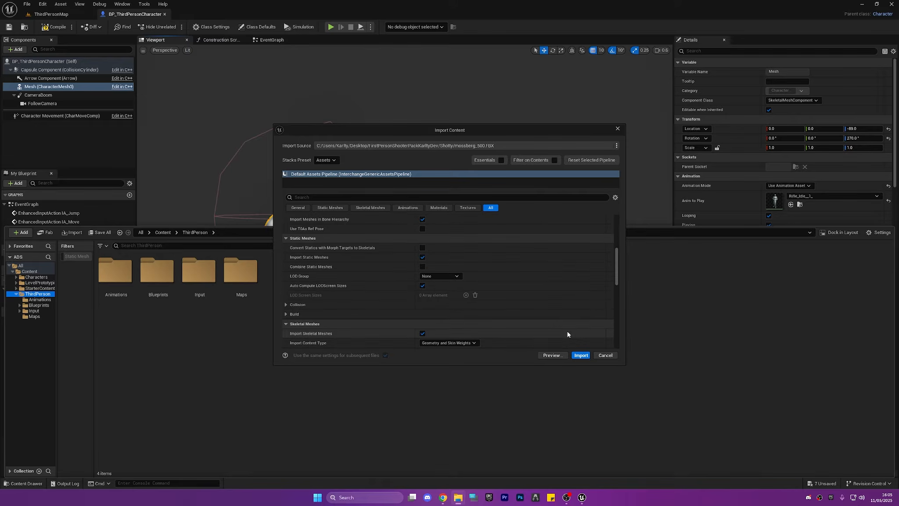
click(581, 355)
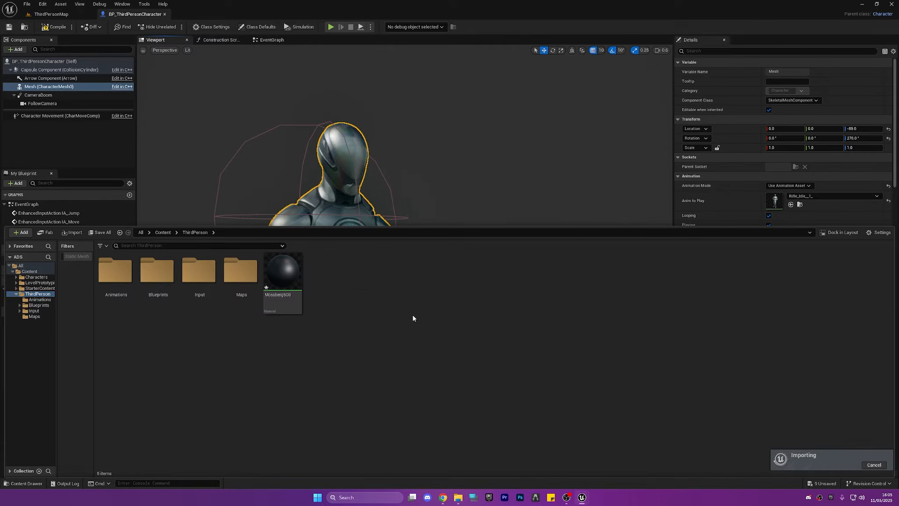
Open the imported mossberg_500 static mesh and inspect the shotgun model
click(379, 318)
click(325, 273)
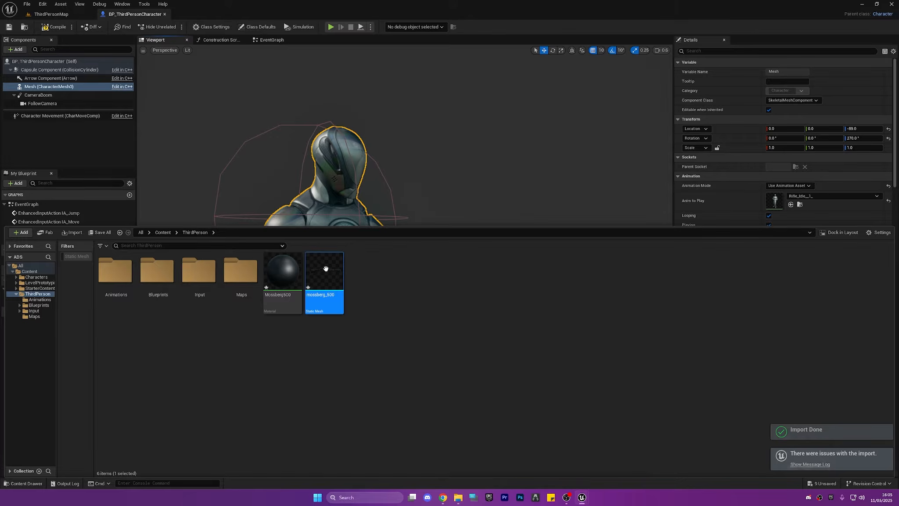
double_click(326, 268)
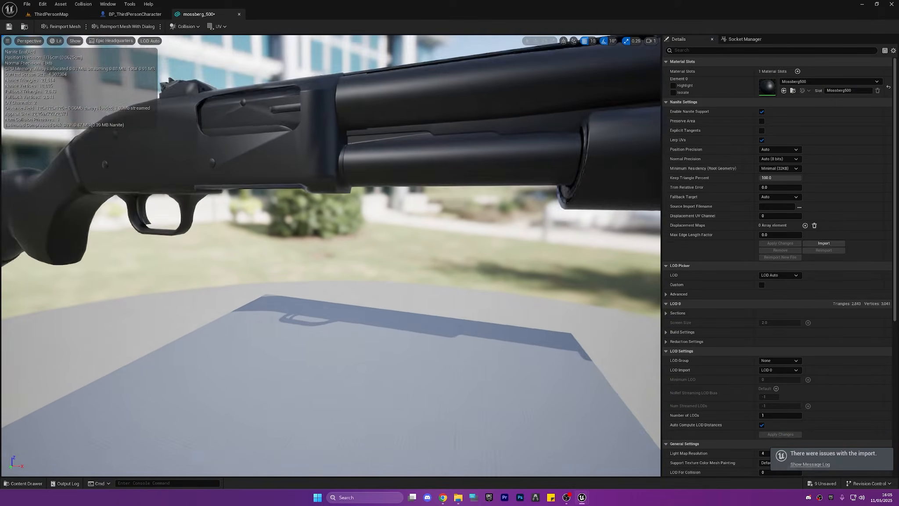
right_drag(326, 268, 342, 244)
Open the Mossberg500 material from the ThirdPerson folder
key(ctrl+space)
click(295, 344)
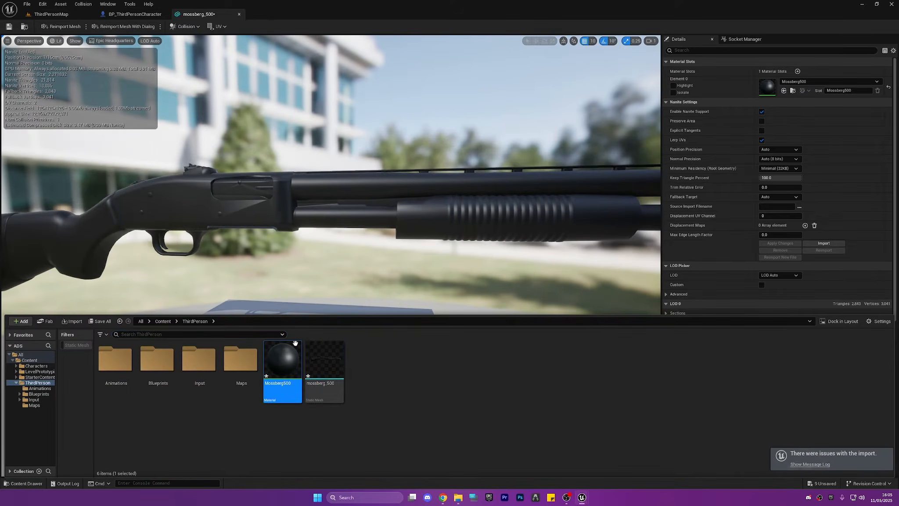
double_click(295, 343)
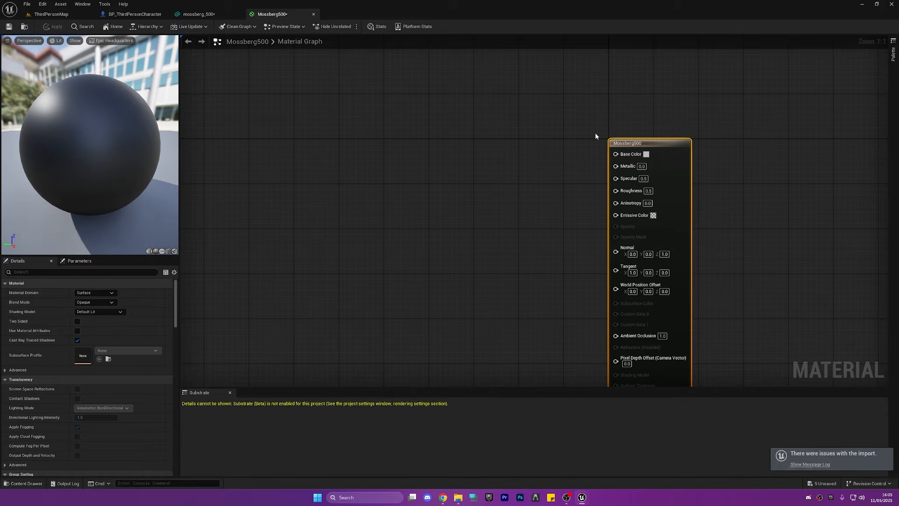
Feed the material's Base Color from a new three-component constant set to dark grey, about 0.0885 per channel
click(513, 152)
drag(582, 165, 616, 153)
double_click(556, 188)
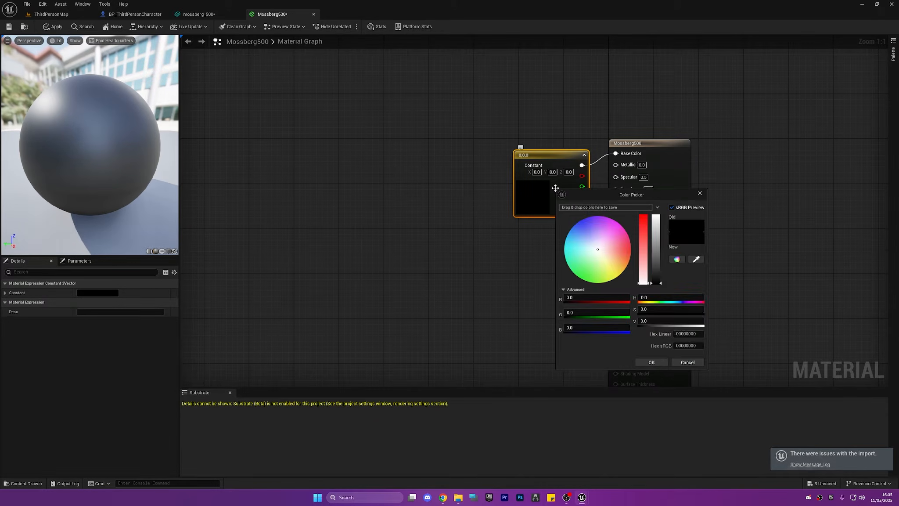
click(555, 191)
double_click(551, 199)
drag(651, 275, 653, 288)
click(647, 373)
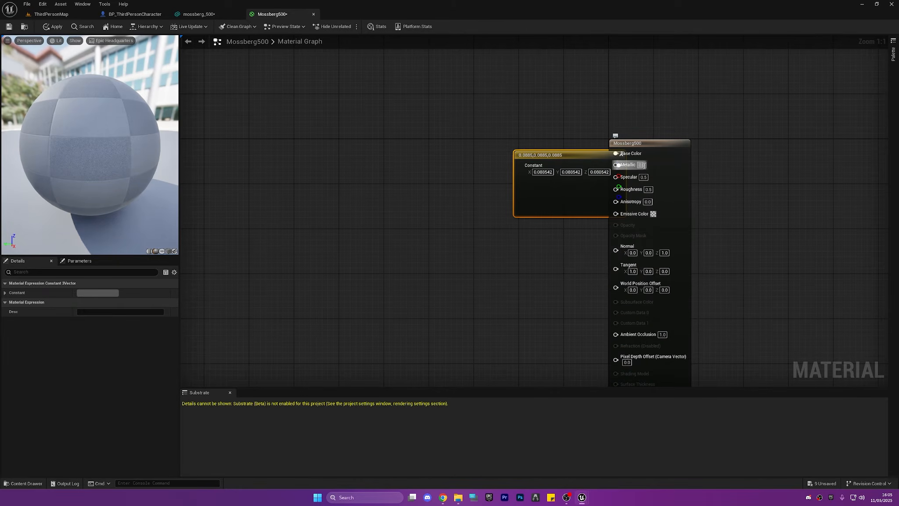
Set the Mossberg500 material's Metallic to 1 and Roughness to 0, then apply and save the material
text(1)
key(Return)
click(649, 189)
text(0)
key(Return)
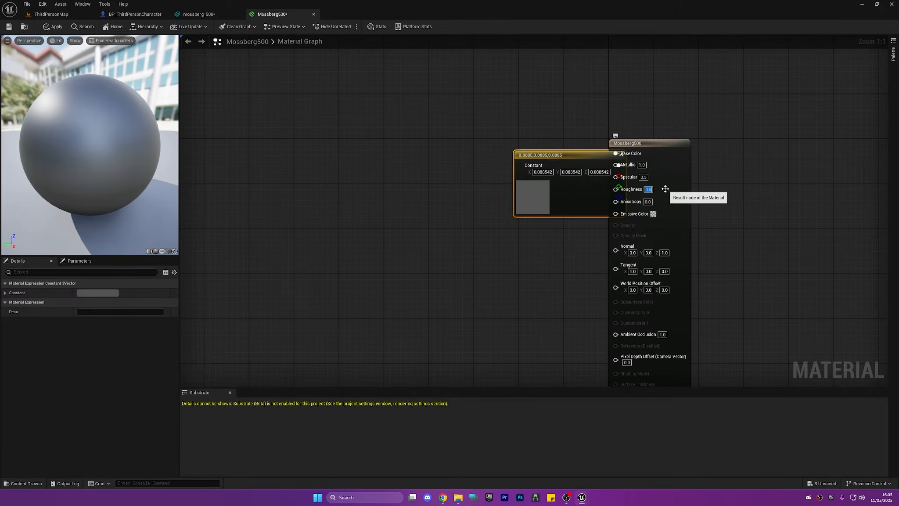
click(727, 183)
click(52, 27)
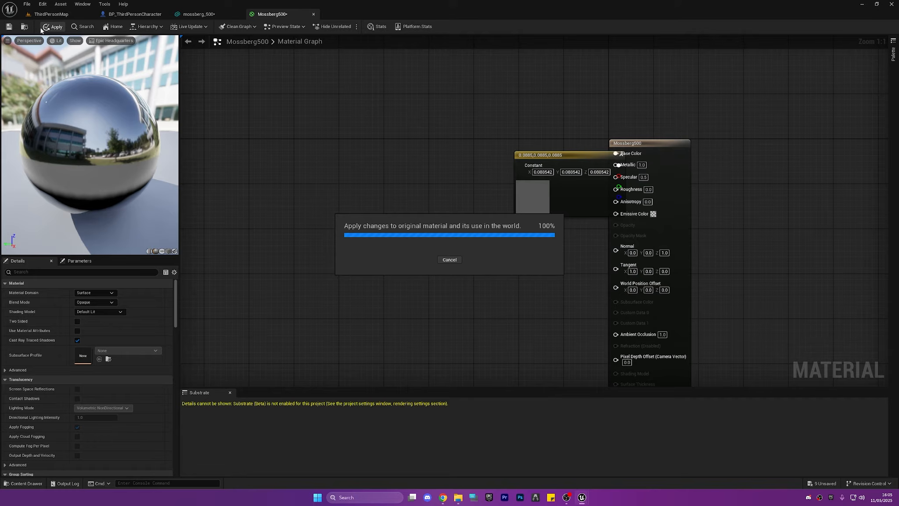
click(9, 26)
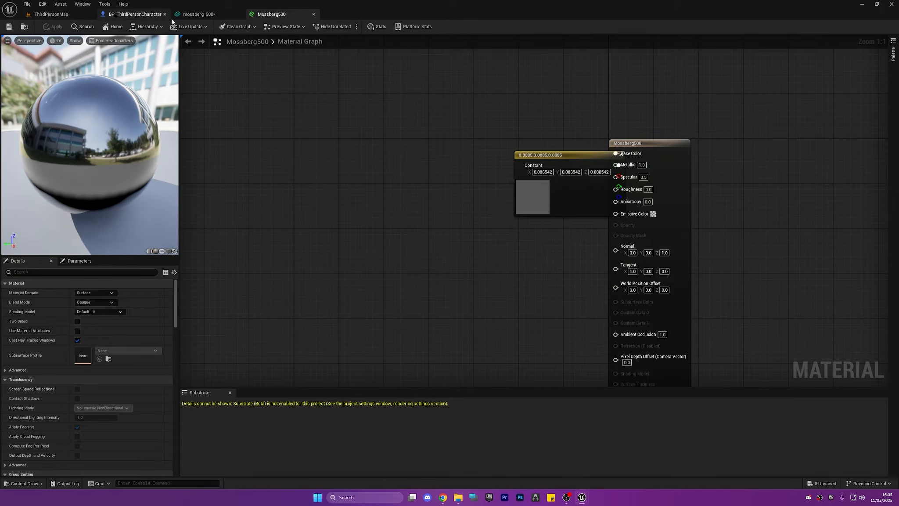
Inspect the mossberg_500 static mesh with the updated metallic material
click(199, 14)
right_drag(275, 140, 439, 163)
scroll(275, 141, up, 3)
key(a)
Return to BP_ThirdPersonCharacter and convert the mossberg_500 static mesh to a skeletal mesh with a new skeleton and bottom center root bone
click(135, 15)
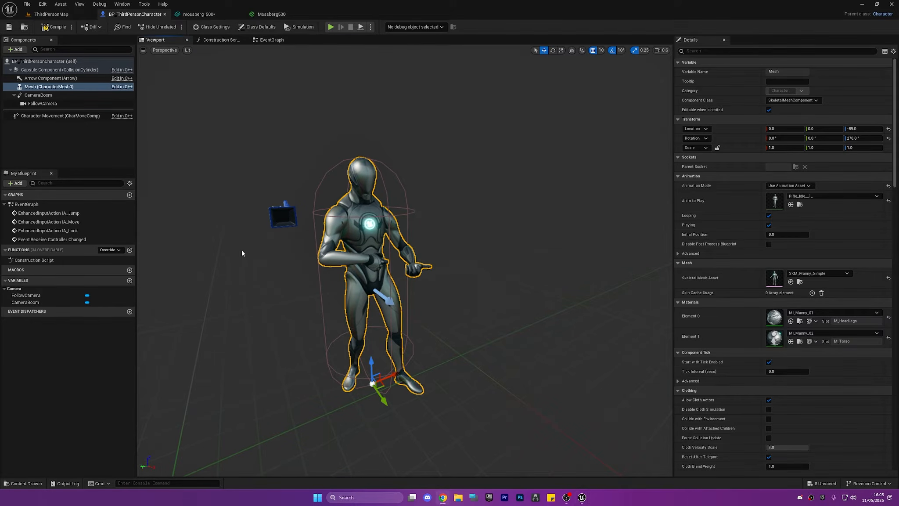
right_drag(242, 253, 287, 241)
key(a)
key(d)
key(w)
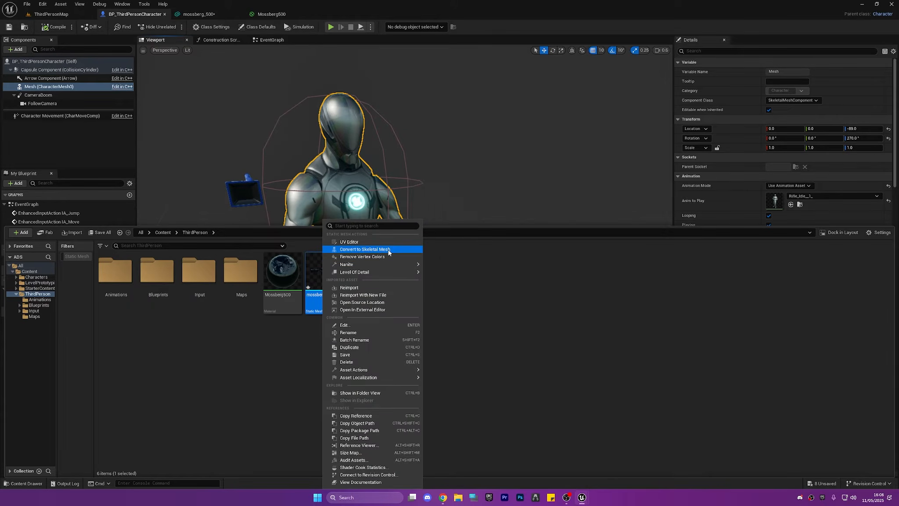
click(388, 252)
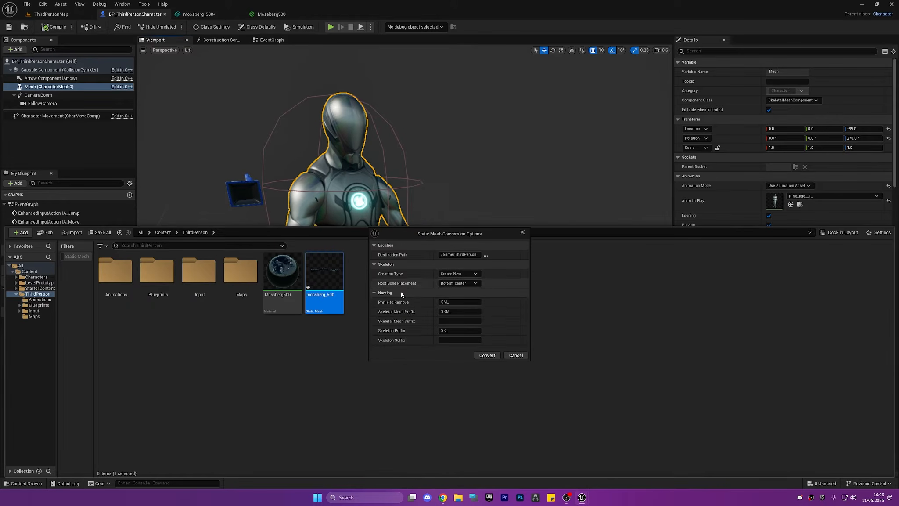
click(495, 355)
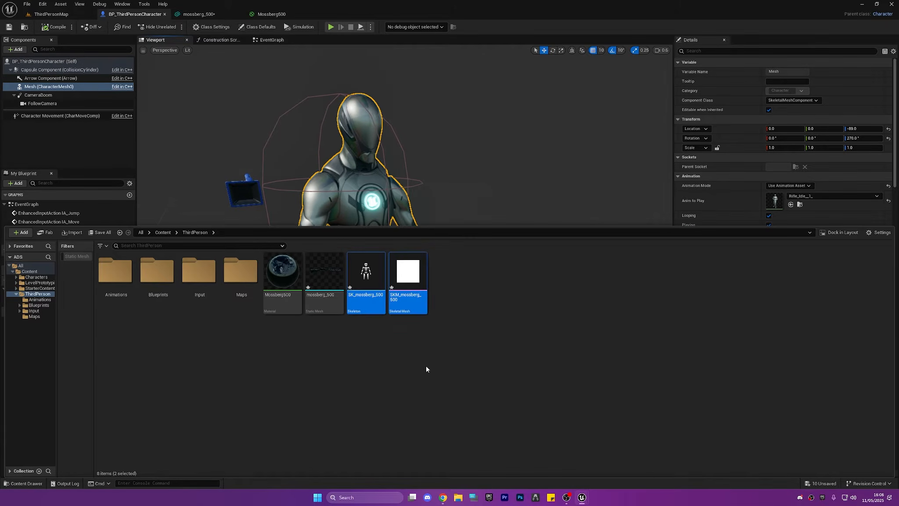
Open the converted SKM_mossberg_500 skeletal mesh to check the shotgun, then close its editor
click(415, 310)
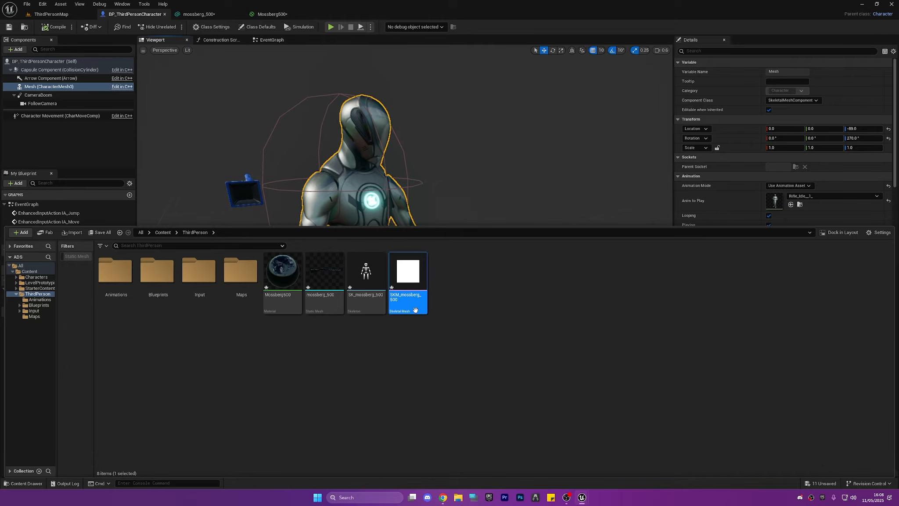
click(416, 320)
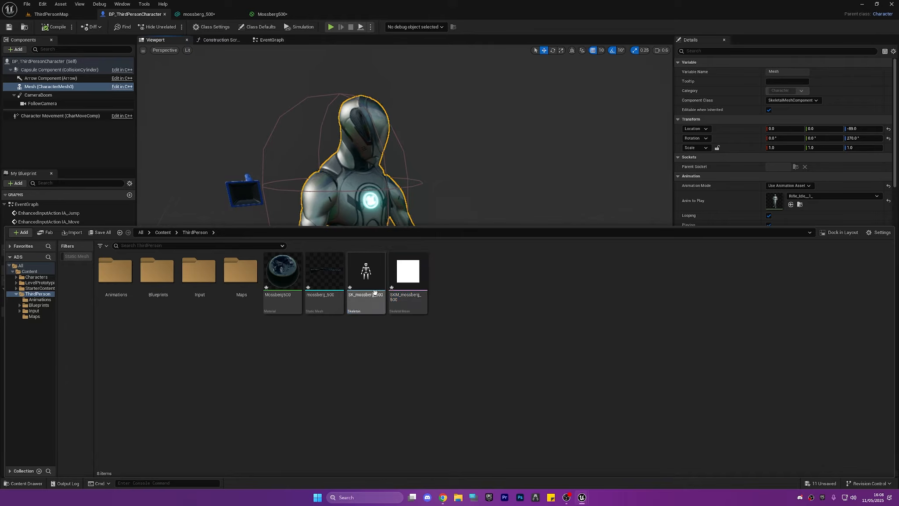
double_click(404, 283)
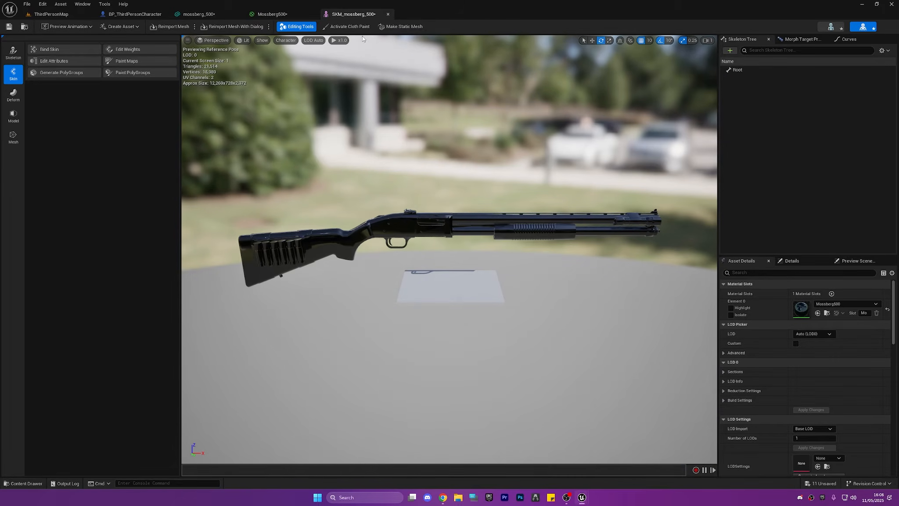
click(389, 14)
right_drag(416, 162, 372, 151)
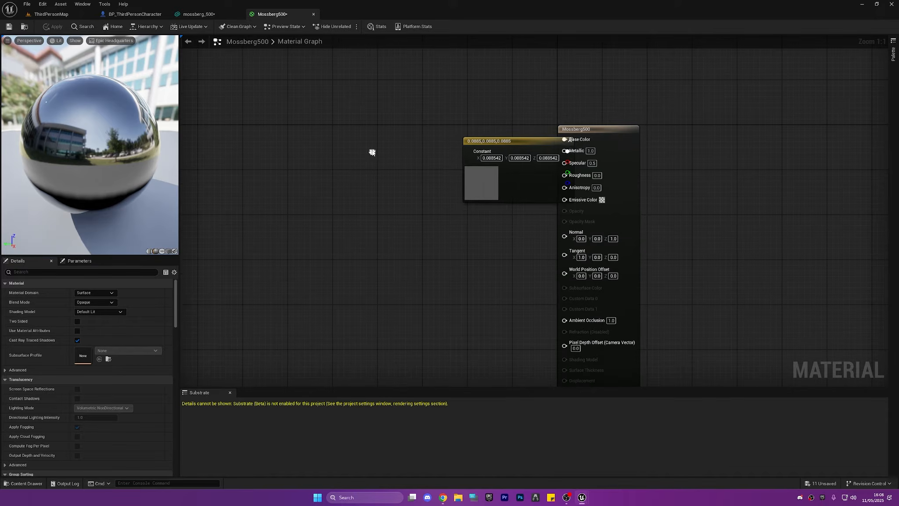
Open SKM_Manny_Simple from the character's Mesh component and filter its skeleton tree by "hand"
click(201, 15)
click(142, 12)
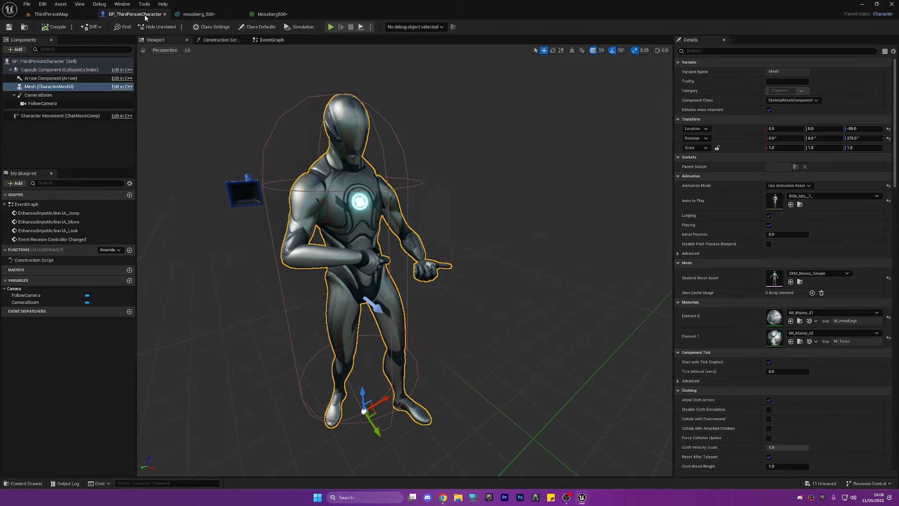
double_click(775, 278)
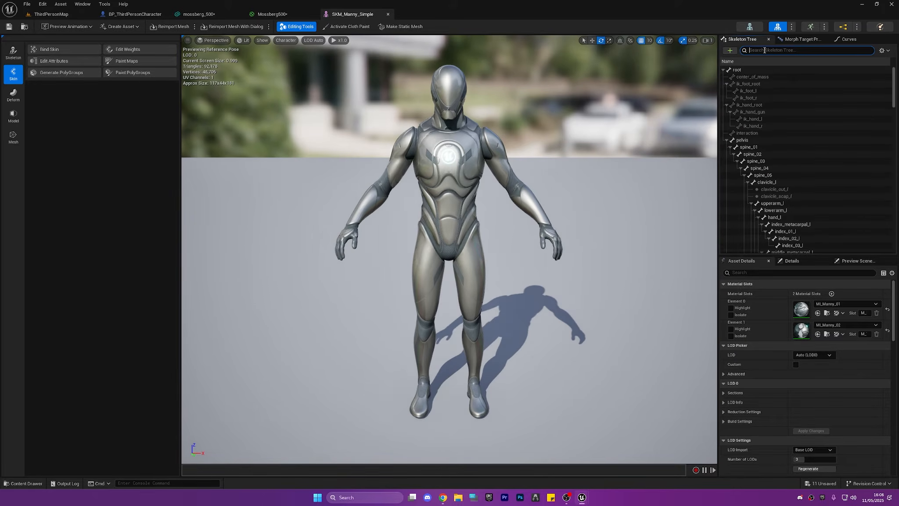
text(ham)
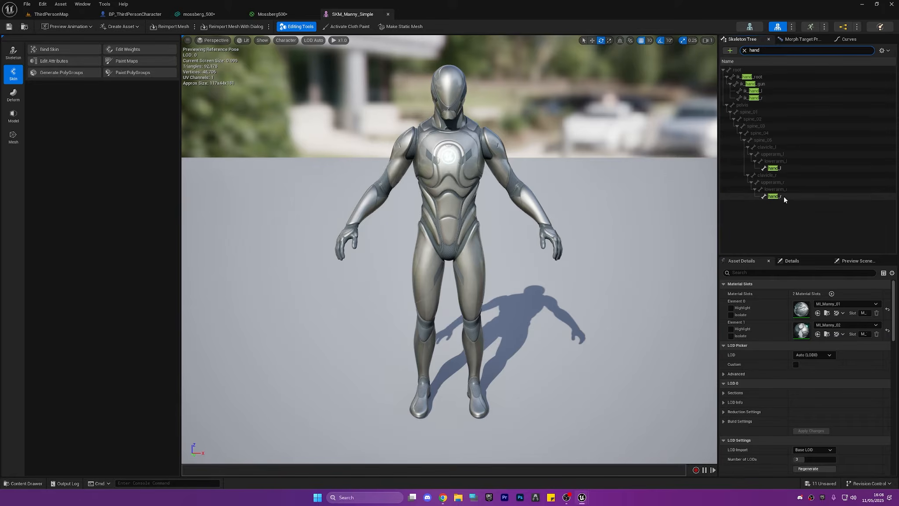
Add a socket to the hand_r bone in the Manny skeleton tree and copy the socket's name
click(783, 195)
right_click(781, 197)
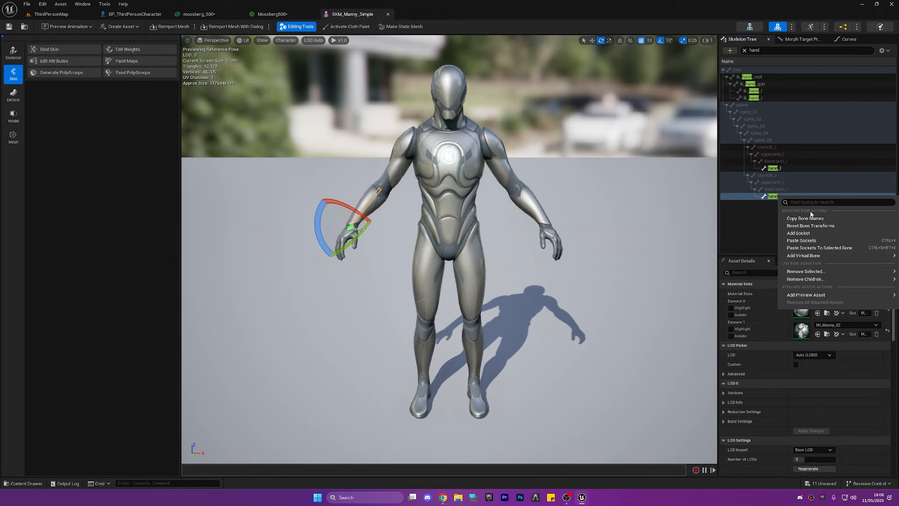
click(816, 240)
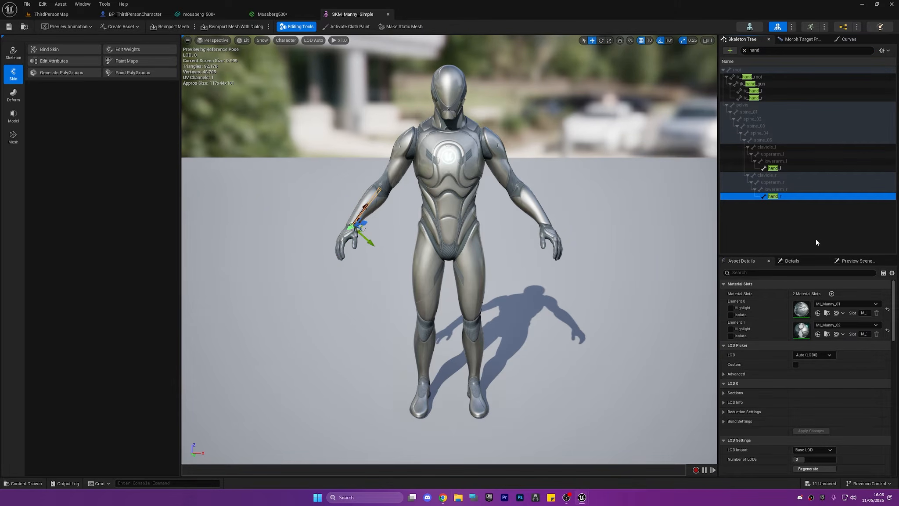
right_click(768, 201)
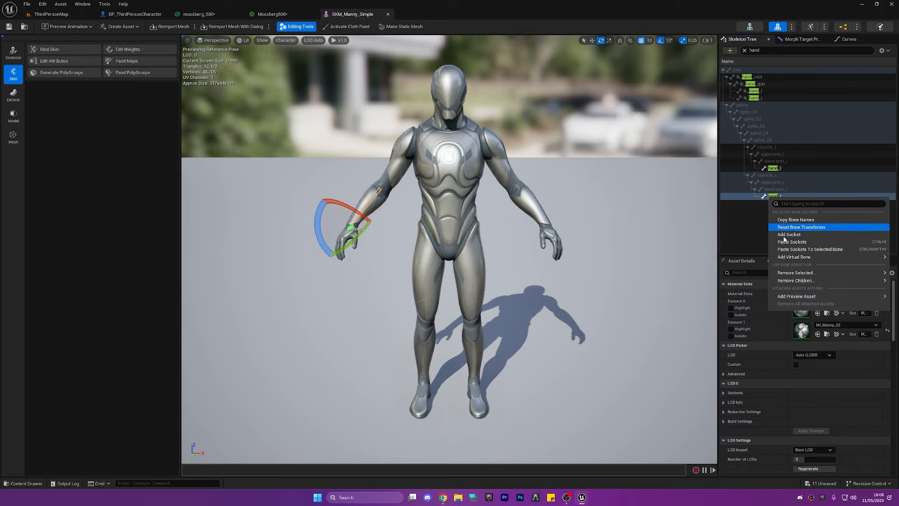
click(799, 240)
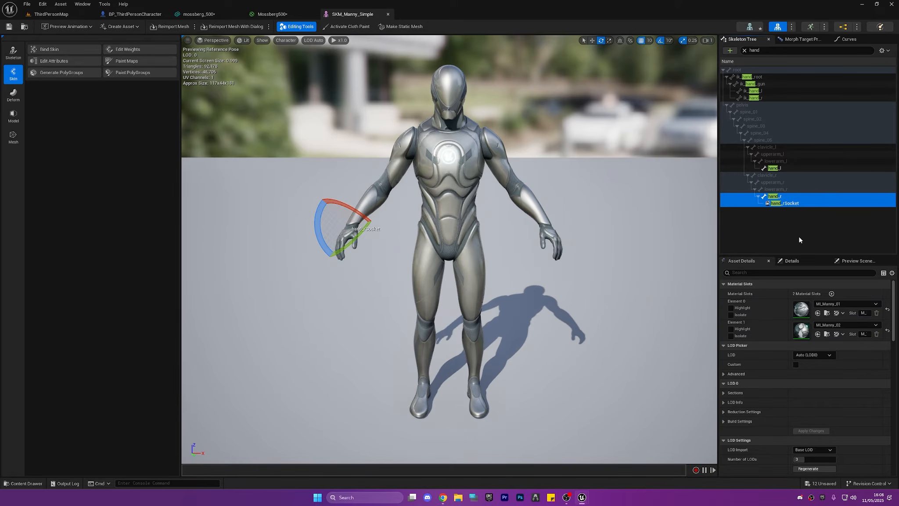
double_click(794, 204)
key(ctrl+c)
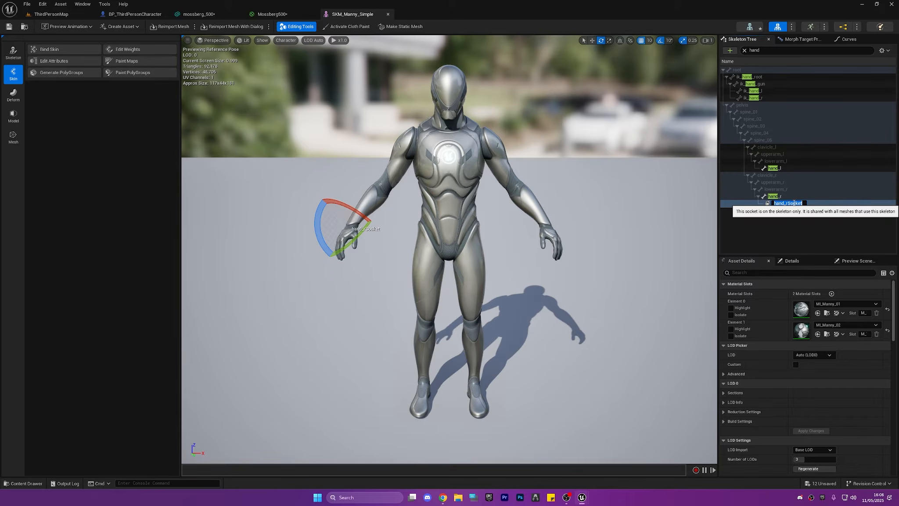
click(752, 221)
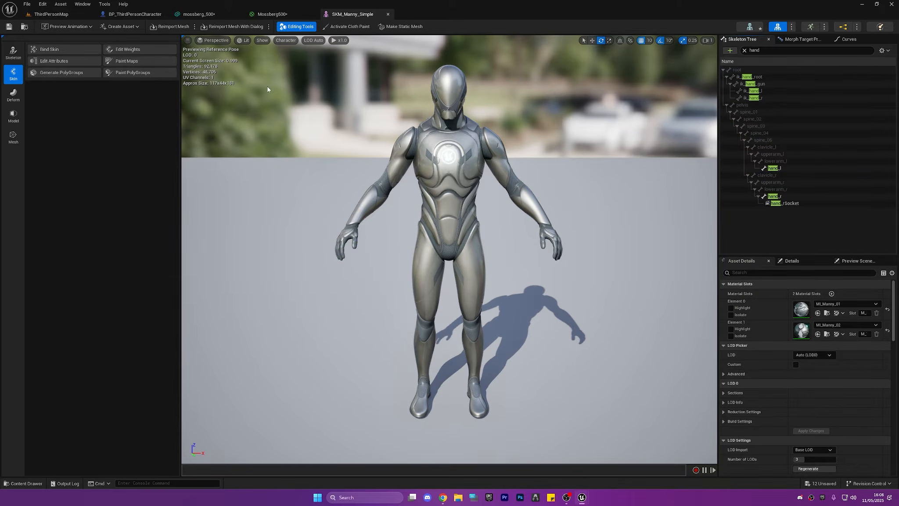
Return to BP_ThirdPersonCharacter and add the SKM_mossberg_500 skeletal mesh as a child of the Mesh component
click(277, 14)
click(206, 14)
click(142, 15)
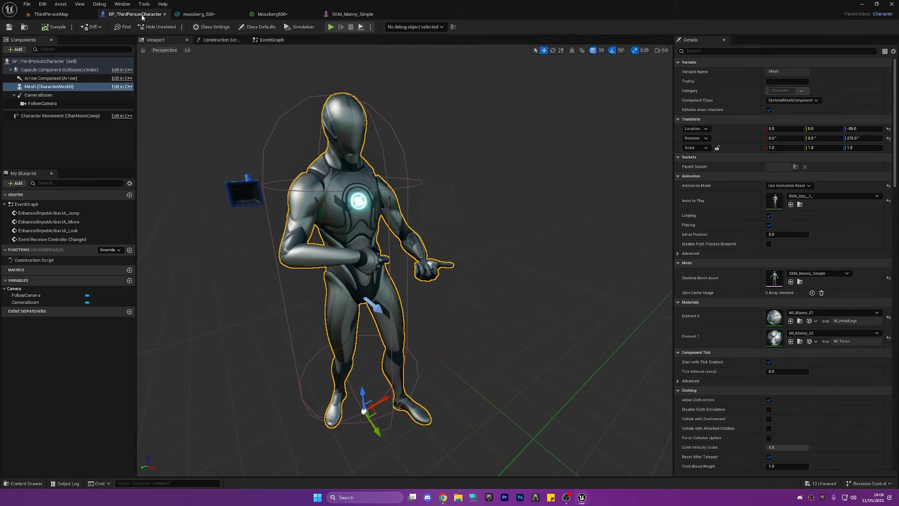
key(ctrl+space)
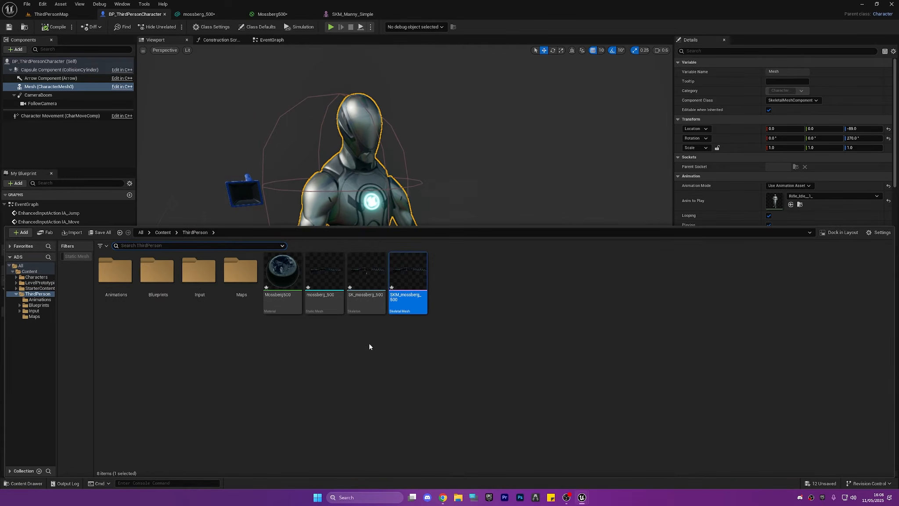
drag(408, 278, 47, 85)
click(90, 164)
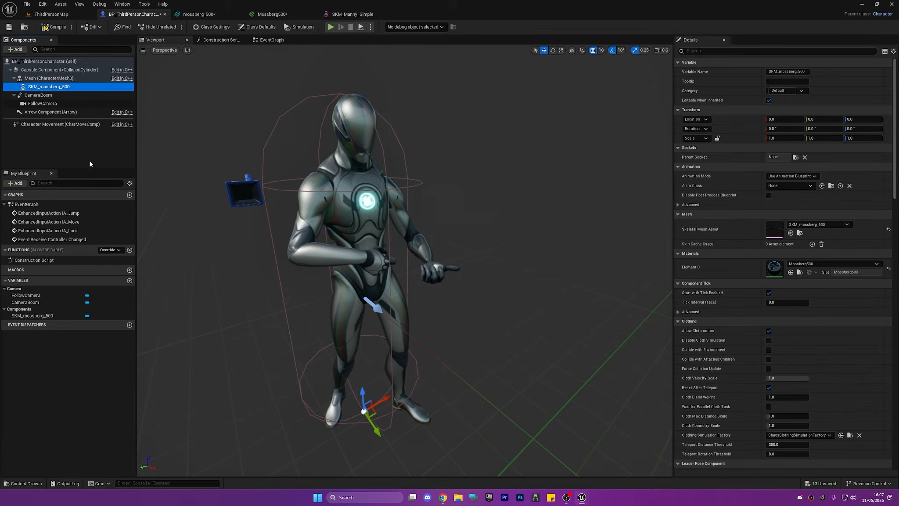
Lock the shotgun component's scale proportions and set its scale to 0.1
right_drag(404, 241, 444, 301)
key(w)
scroll(389, 318, down, 3)
key(s)
scroll(391, 310, up, 6)
key(a)
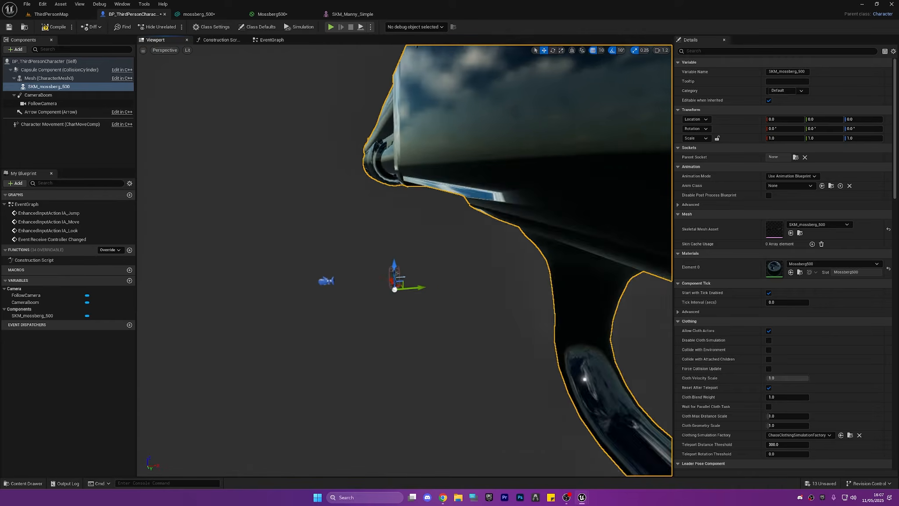
key(d)
right_drag(444, 266, 409, 258)
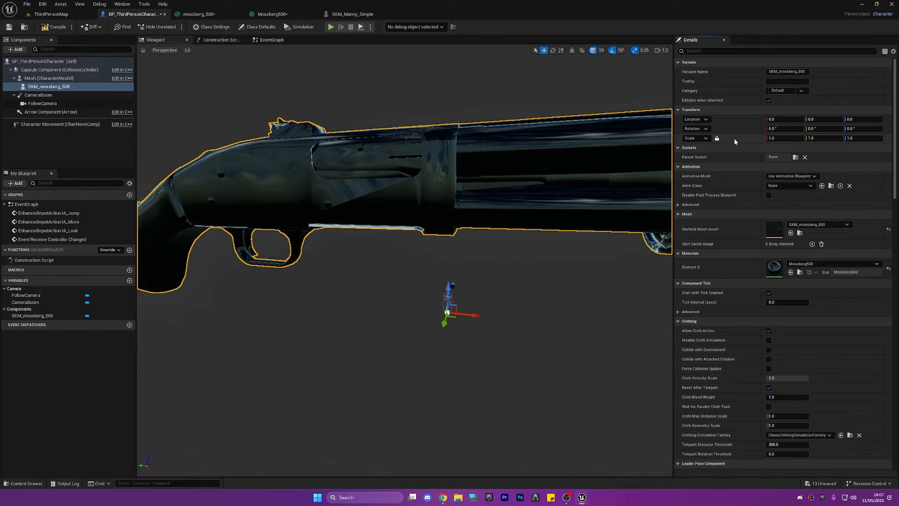
click(775, 139)
text(.1)
key(Return)
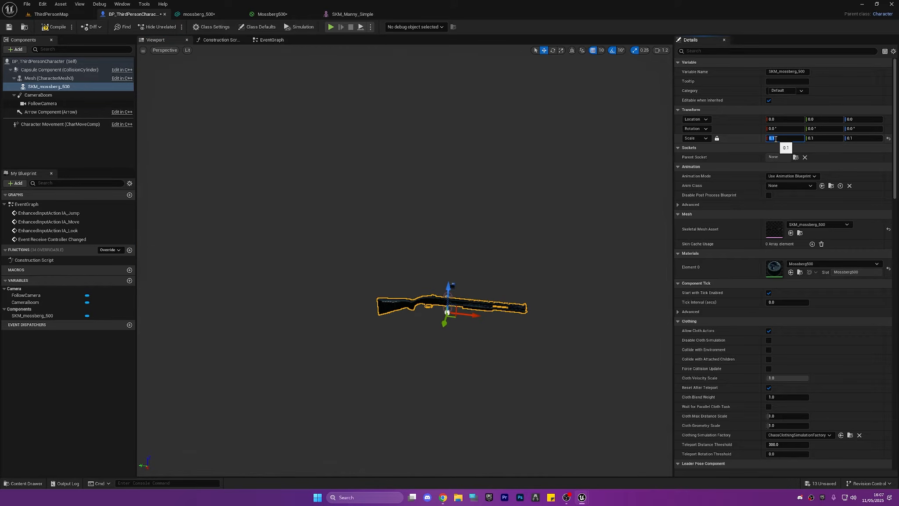
Reduce the shotgun component's scale to 0.01 on all axes
right_drag(390, 234, 465, 239)
scroll(389, 233, up, 6)
key(a)
click(777, 137)
text(.0)
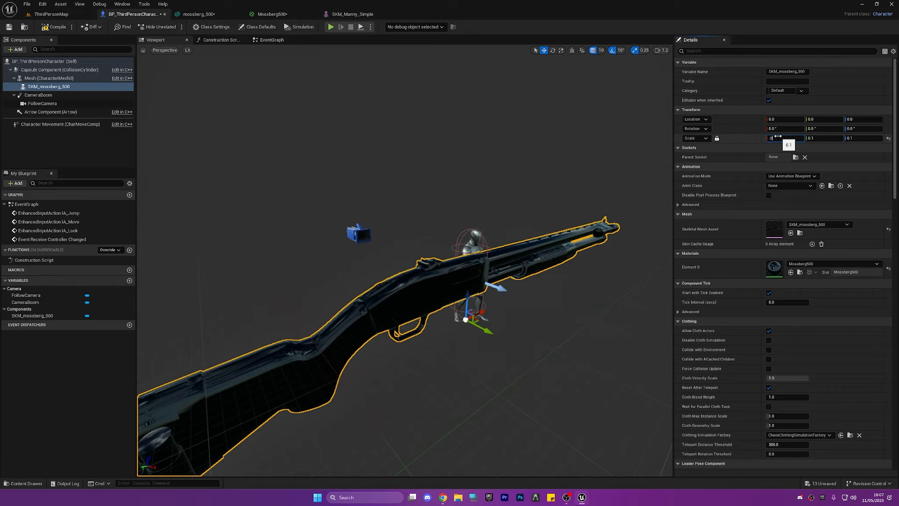
text(1)
key(Return)
Set the shotgun's parent socket to hand_rSocket and check how the gun sits in the character's hands
right_drag(549, 211, 536, 240)
key(w)
key(d)
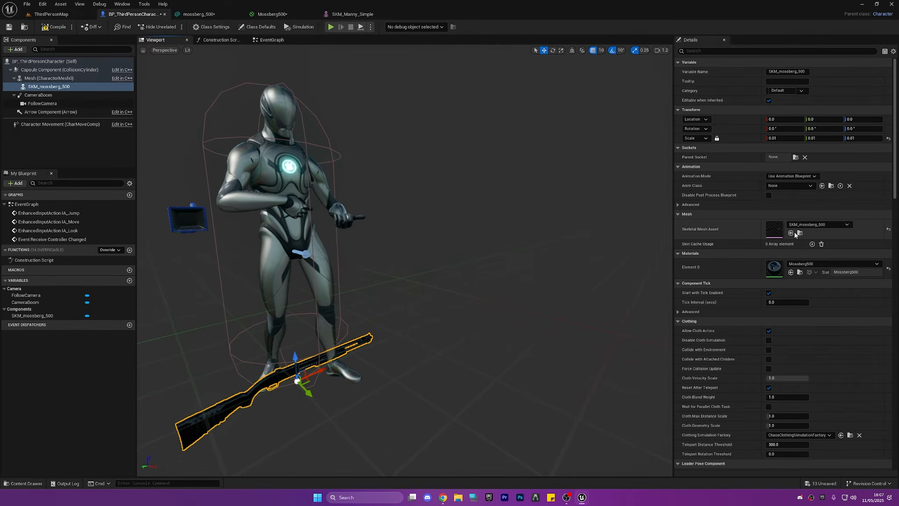
click(795, 157)
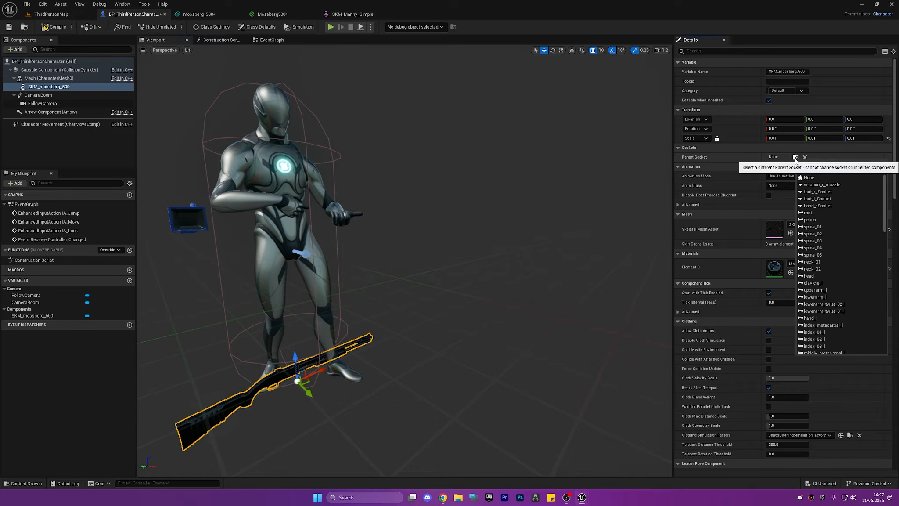
key(ctrl+v)
click(832, 177)
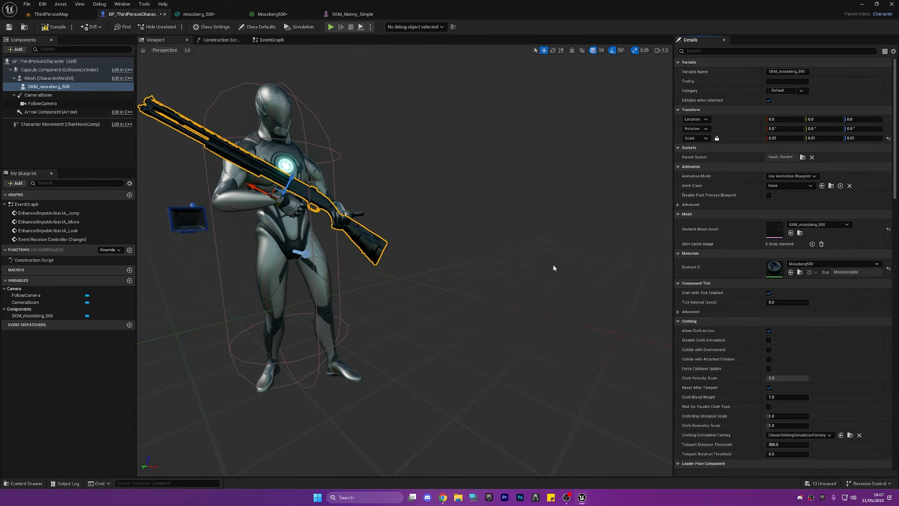
mouse_move(554, 267)
right_down()
mouse_move(606, 267)
mouse_move(571, 267)
right_up()
scroll(576, 267, down, 3)
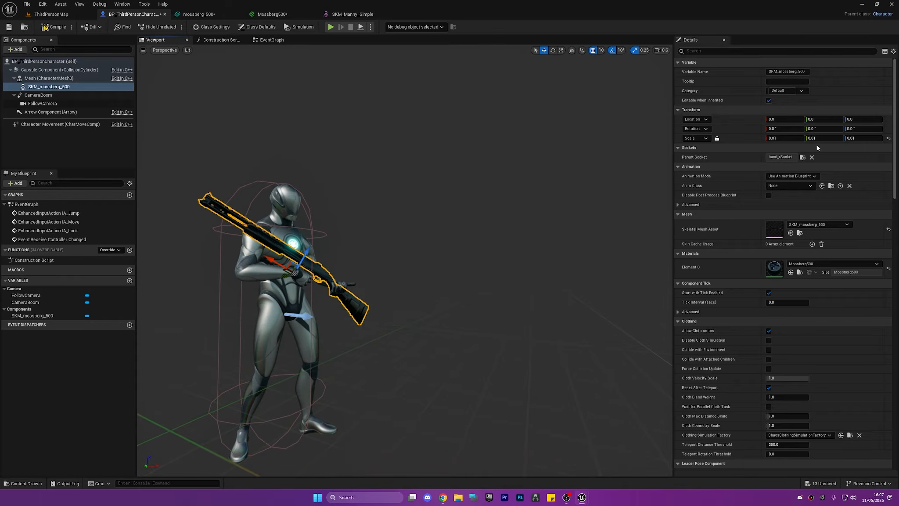
right_drag(593, 220, 547, 229)
scroll(591, 217, down, 3)
right_drag(395, 226, 378, 231)
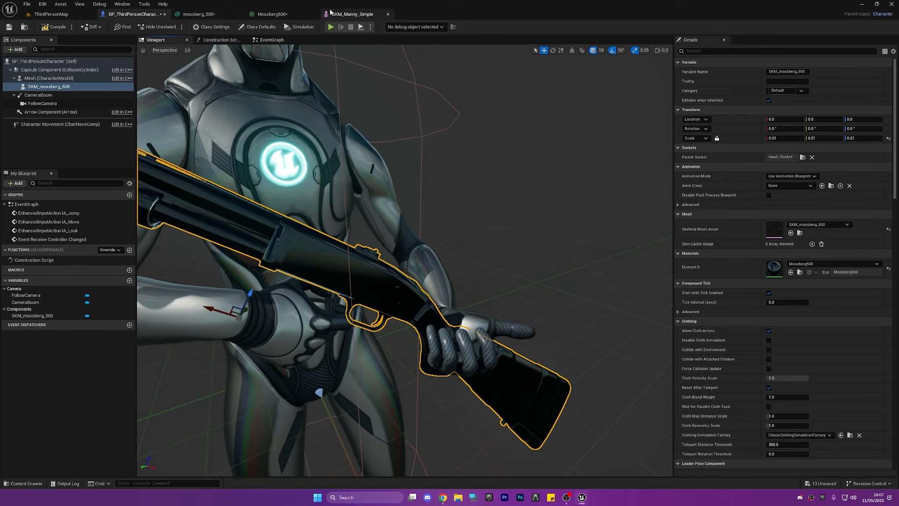
Return to SKM_Manny_Simple, select the right-hand socket and preview the Rifle_Idle__1_ animation on the character
click(346, 15)
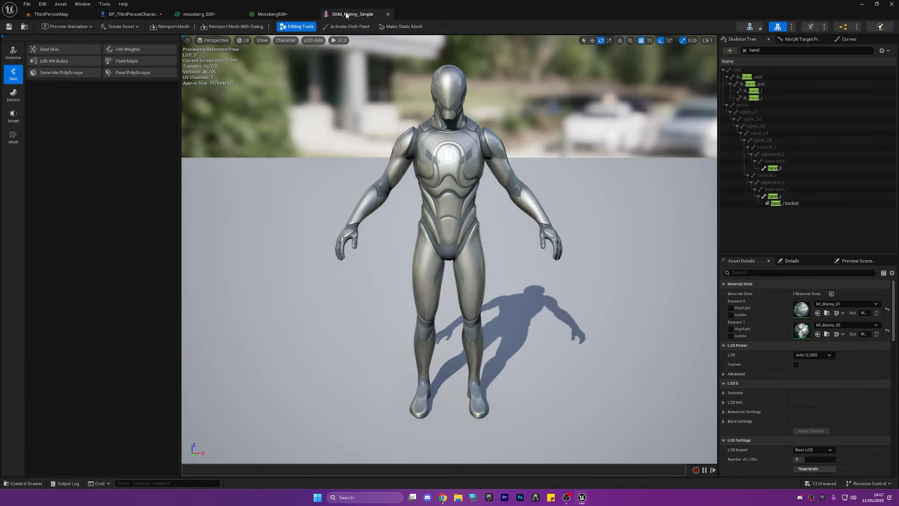
click(778, 203)
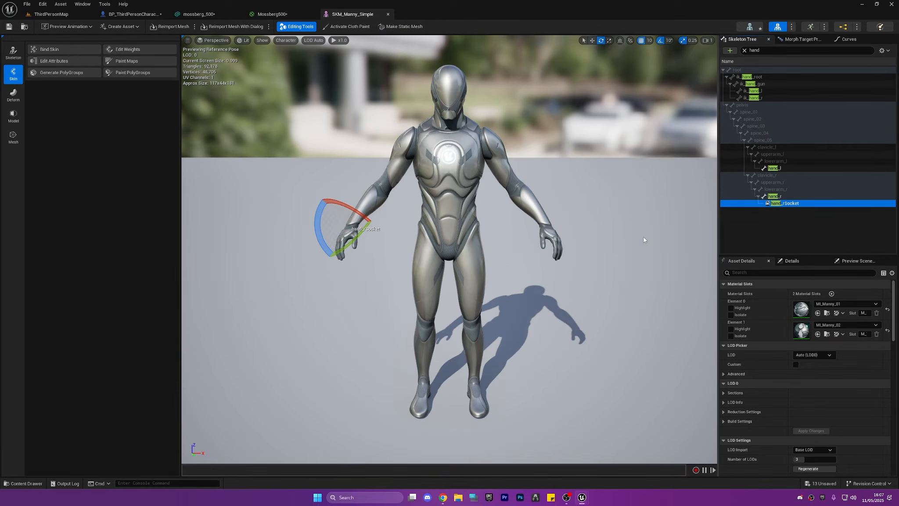
click(73, 26)
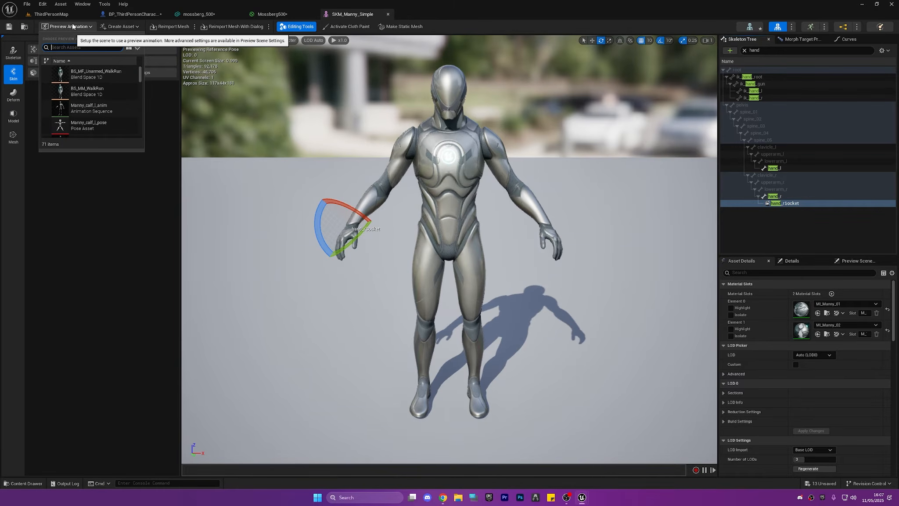
text(rifle)
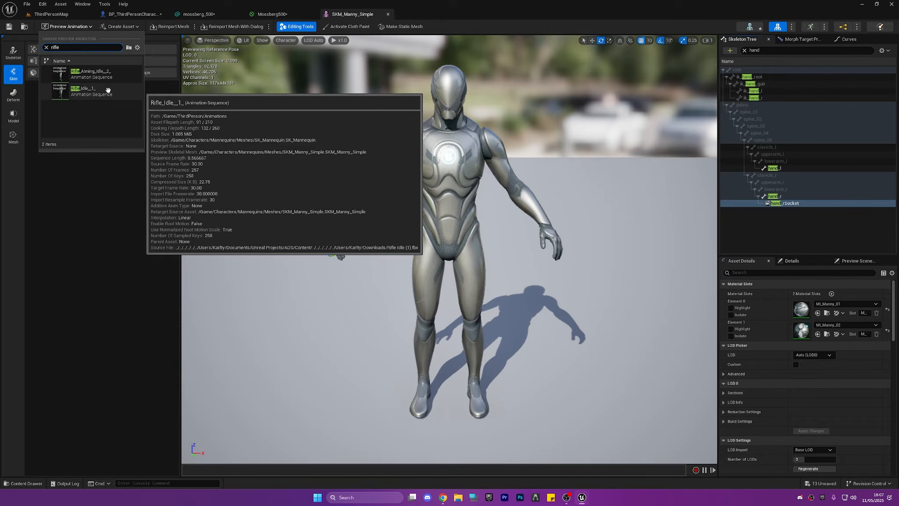
click(108, 90)
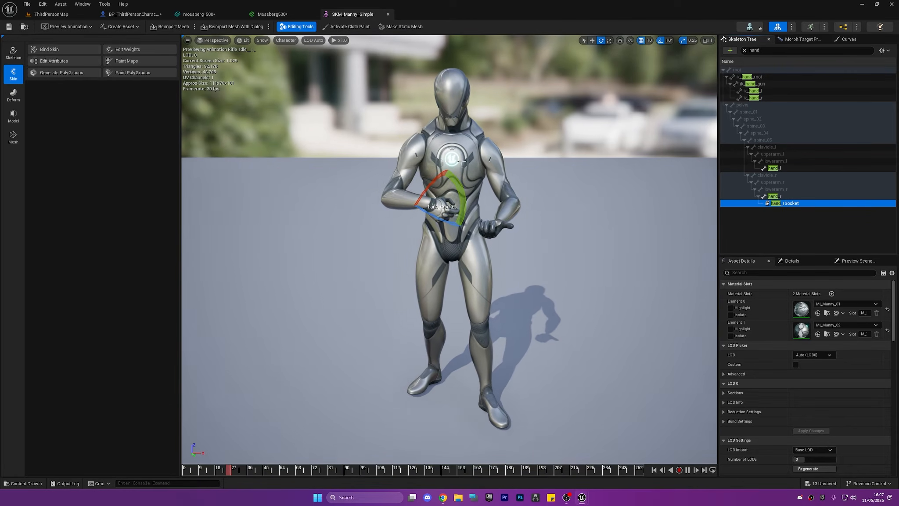
Add SKM_mossberg_500 as a preview asset on the right-hand socket and view it at full size
scroll(450, 250, up, 5)
right_drag(450, 251, 563, 181)
scroll(520, 285, down, 3)
right_click(784, 203)
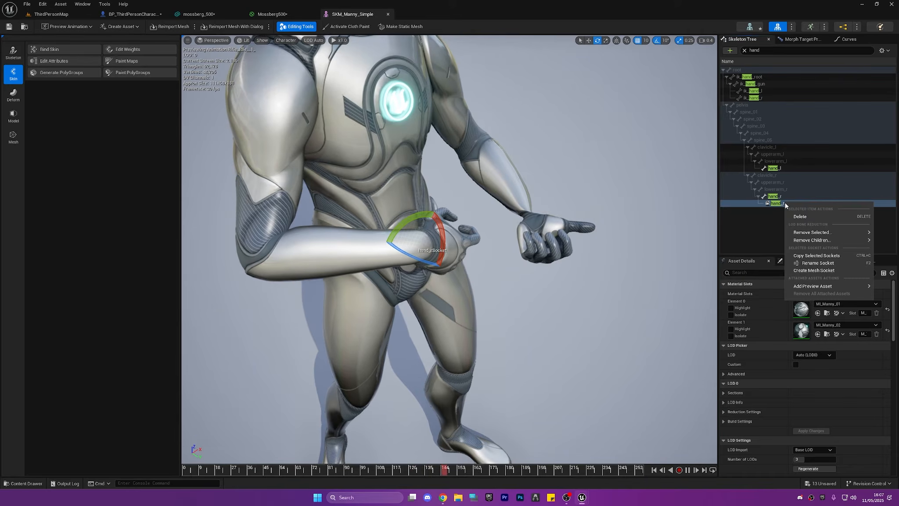
mouse_move(822, 288)
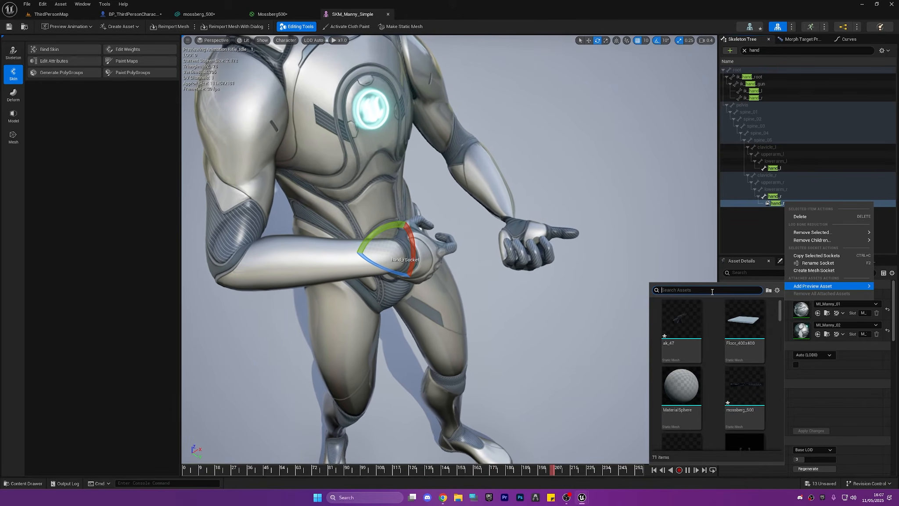
text(moss)
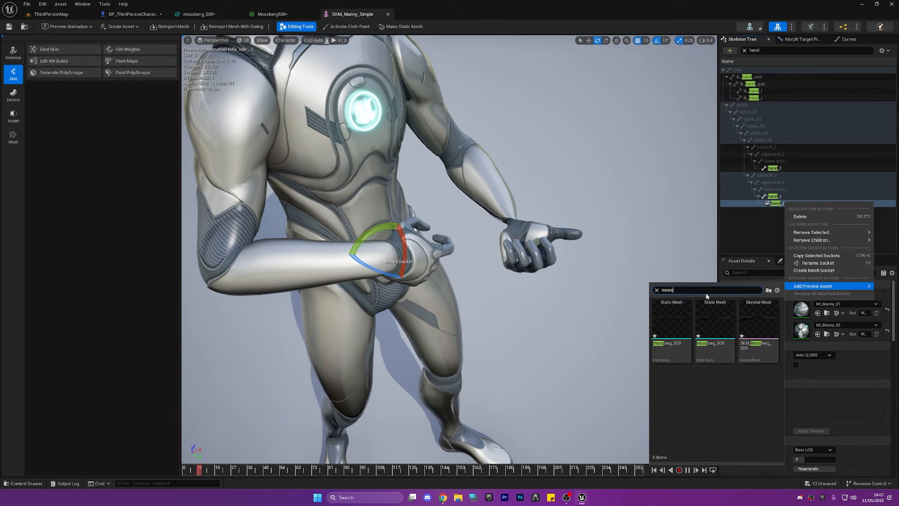
click(759, 334)
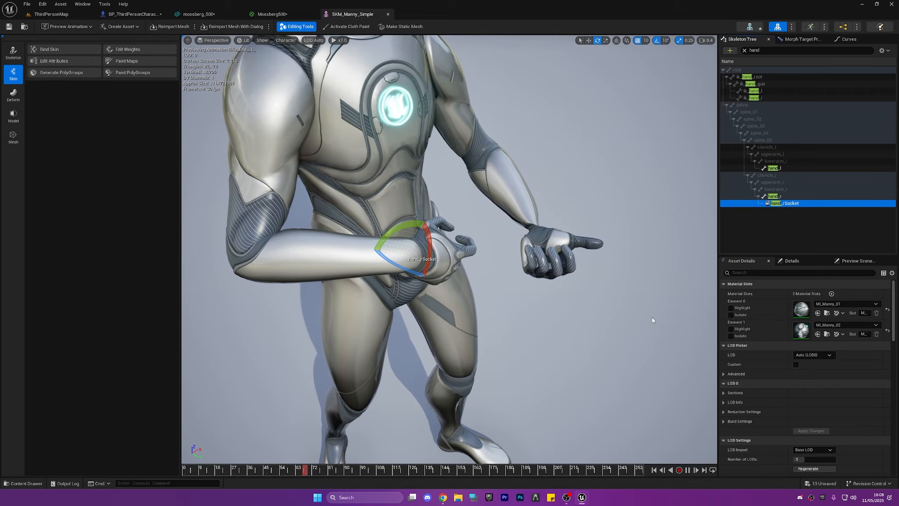
key(s)
scroll(449, 250, up, 5)
key(w)
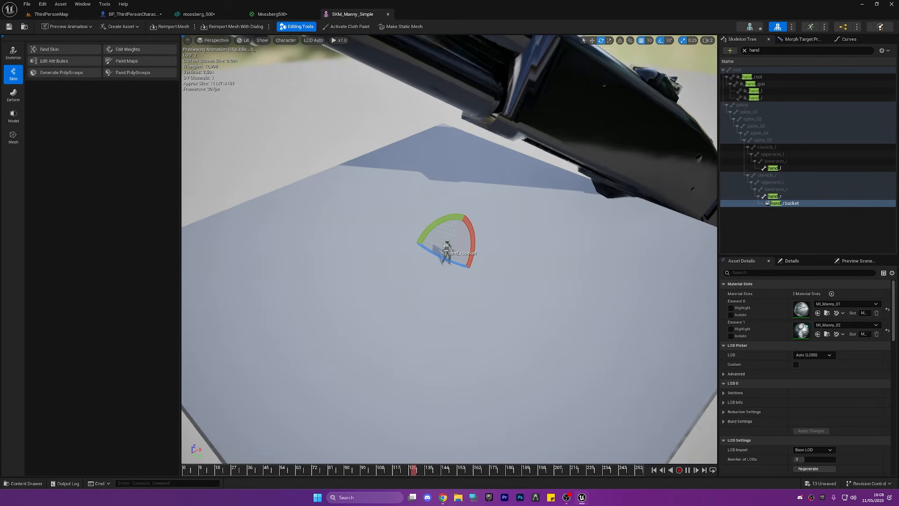
key(w)
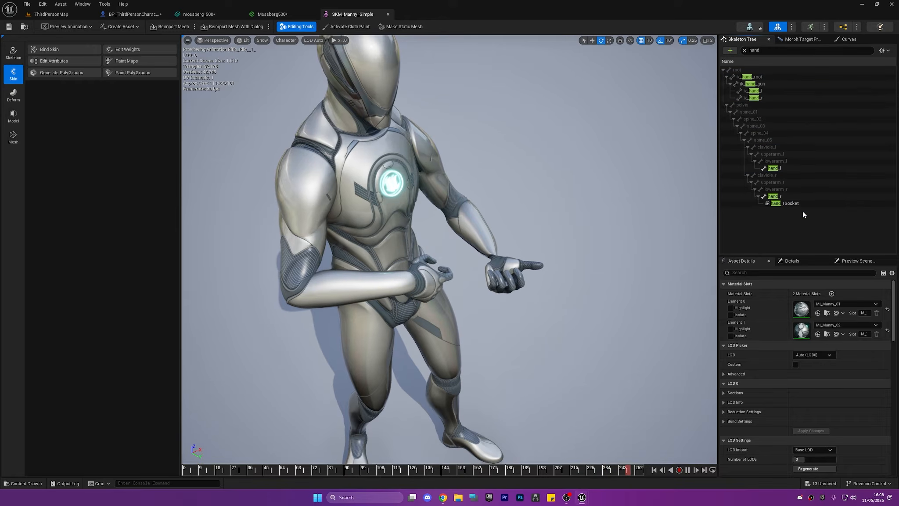
Set the right-hand socket's relative scale to 0.01 on all three axes
click(859, 260)
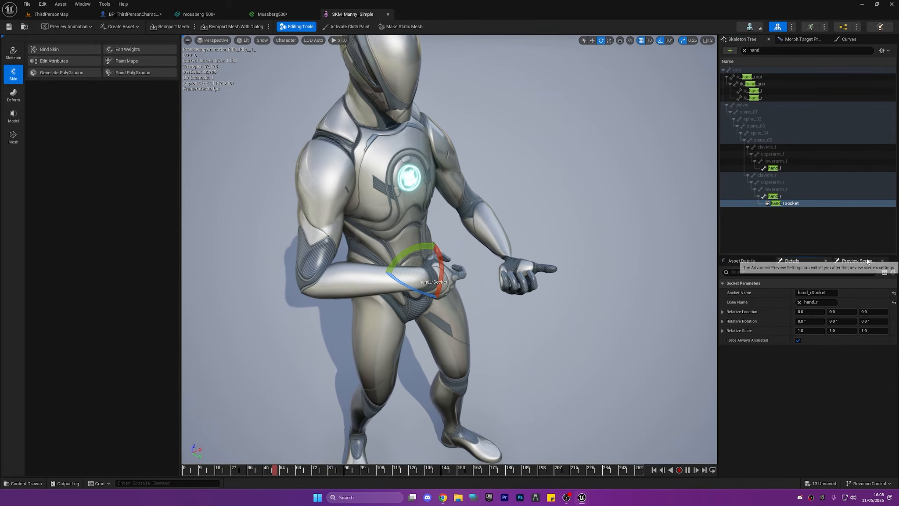
click(806, 262)
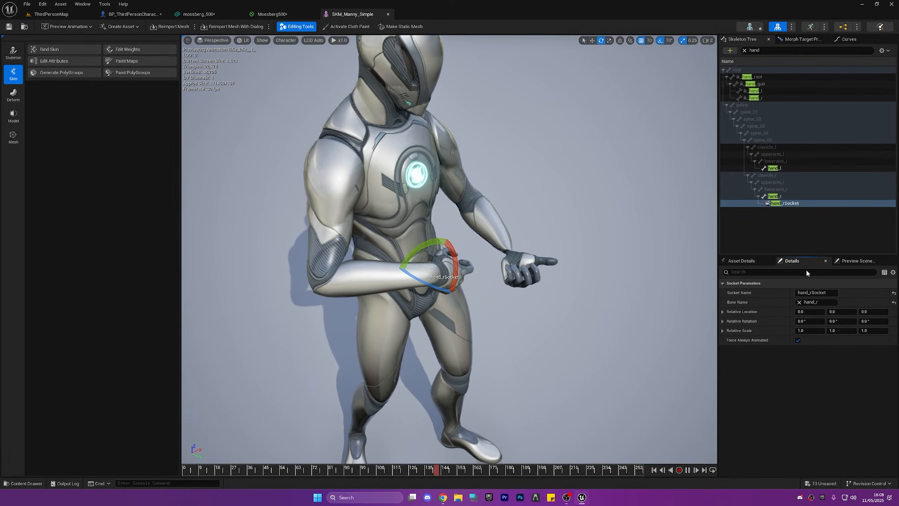
click(808, 332)
text(.0)
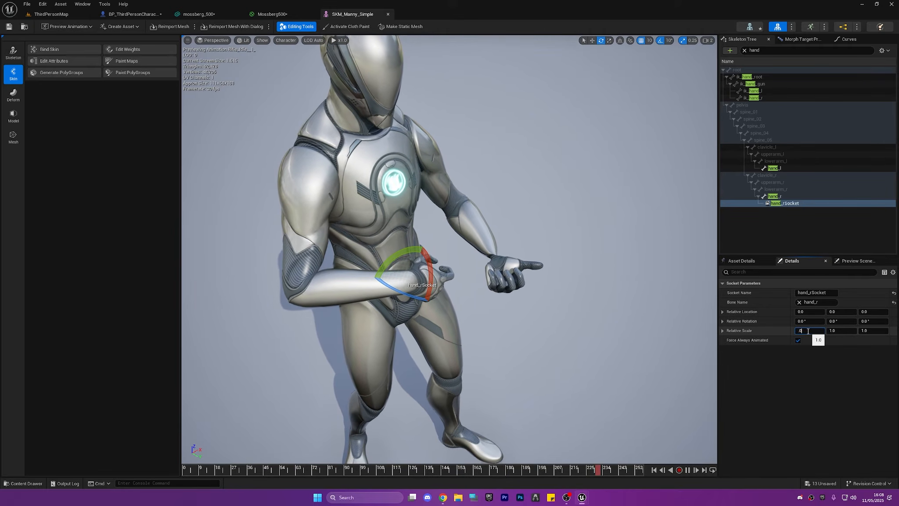
text(1)
key(Return)
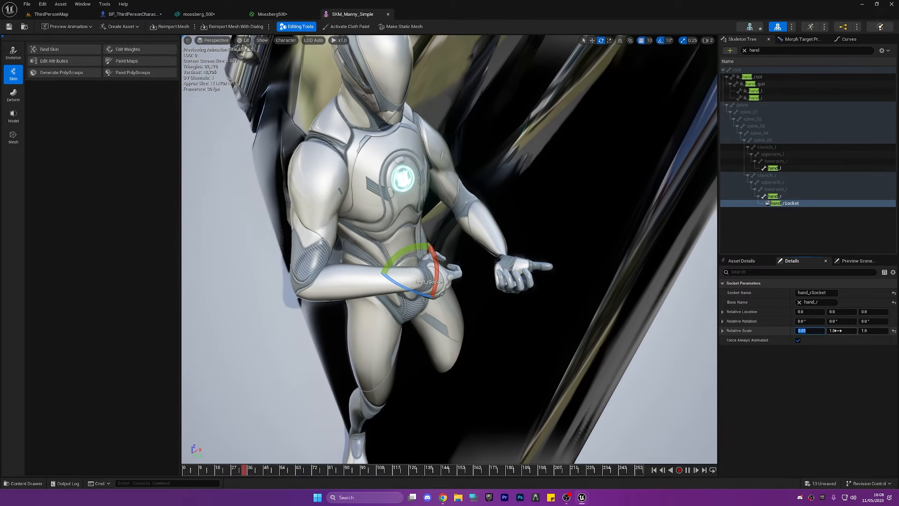
key(Tab)
key(Tab)
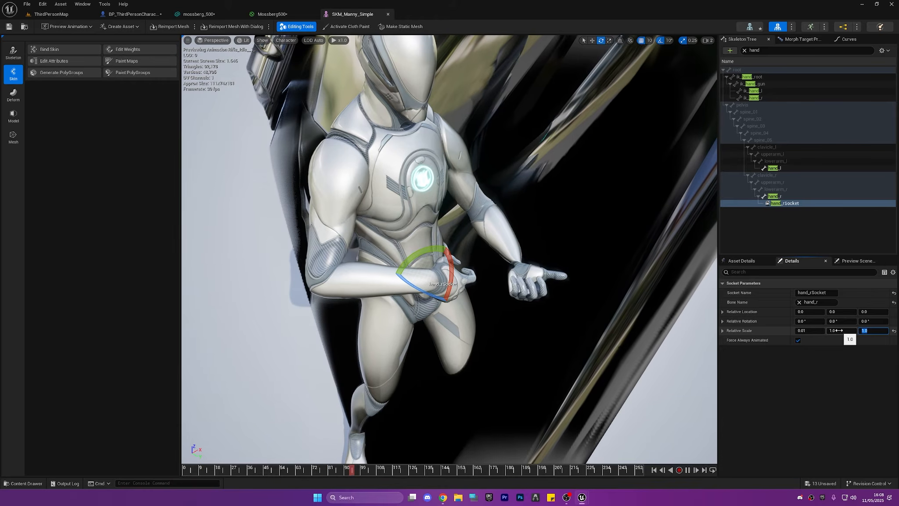
text(0.01)
click(840, 331)
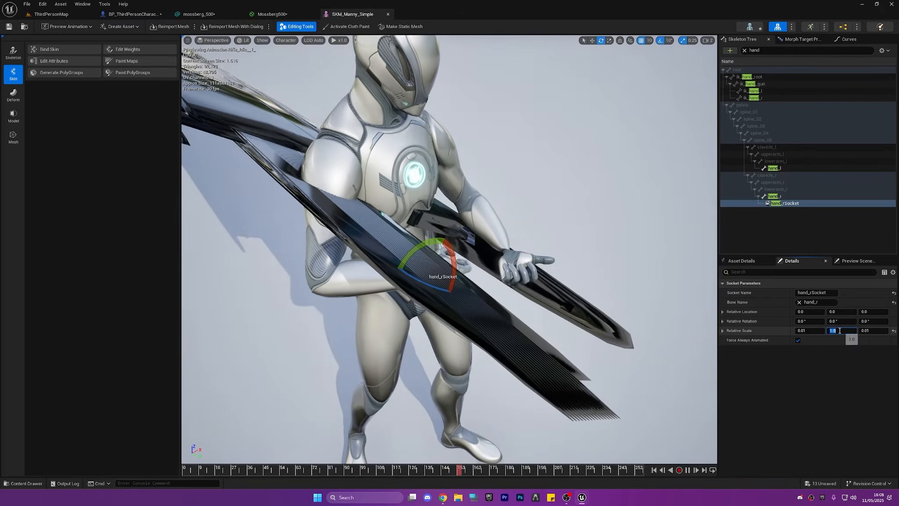
text(0.01)
key(Return)
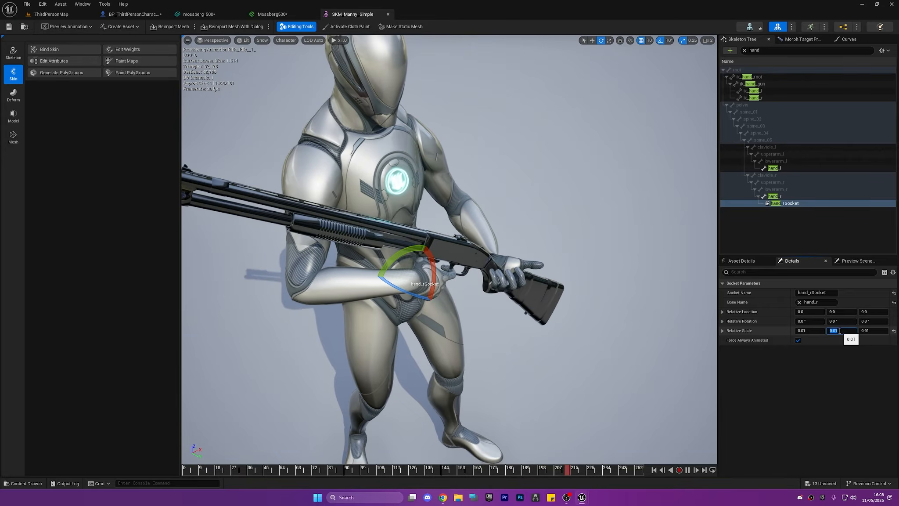
Pause the idle animation preview on frame 0 and rotate the right-hand socket about 180° around its Z axis
right_drag(575, 245, 571, 189)
scroll(614, 220, down, 3)
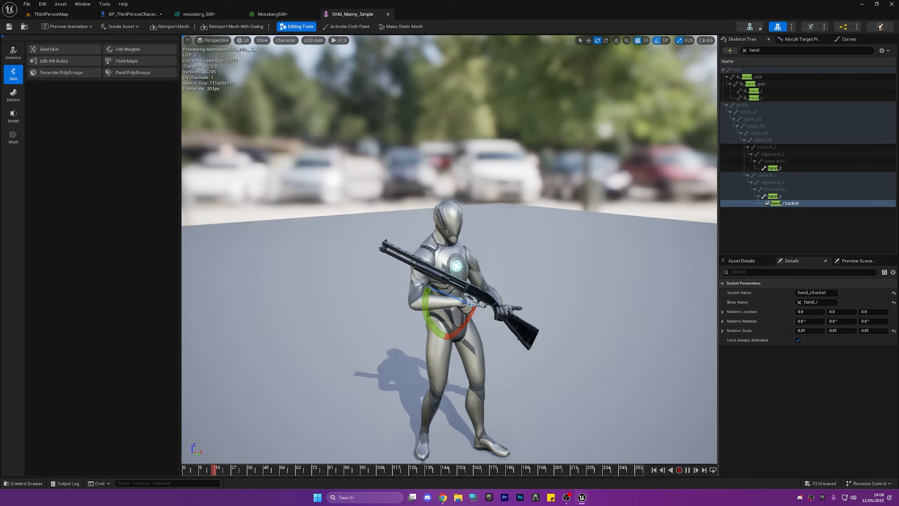
scroll(519, 260, up, 5)
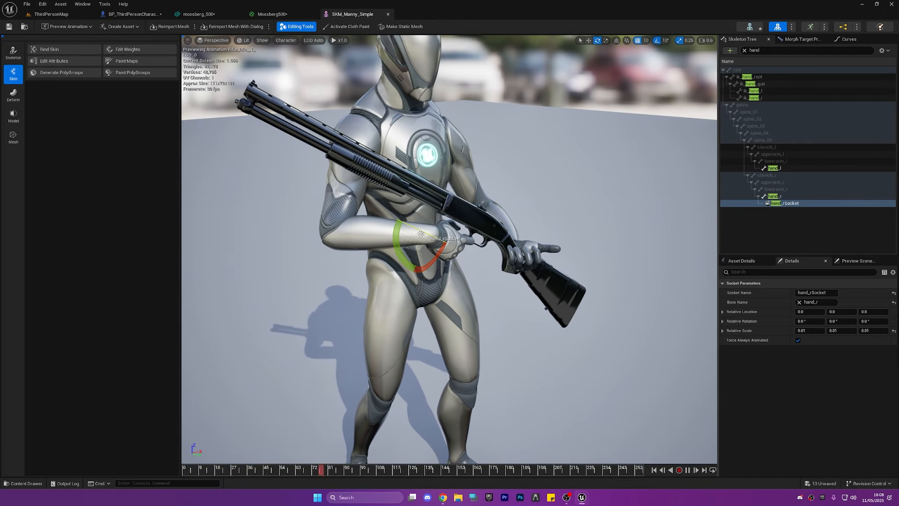
drag(256, 468, 108, 460)
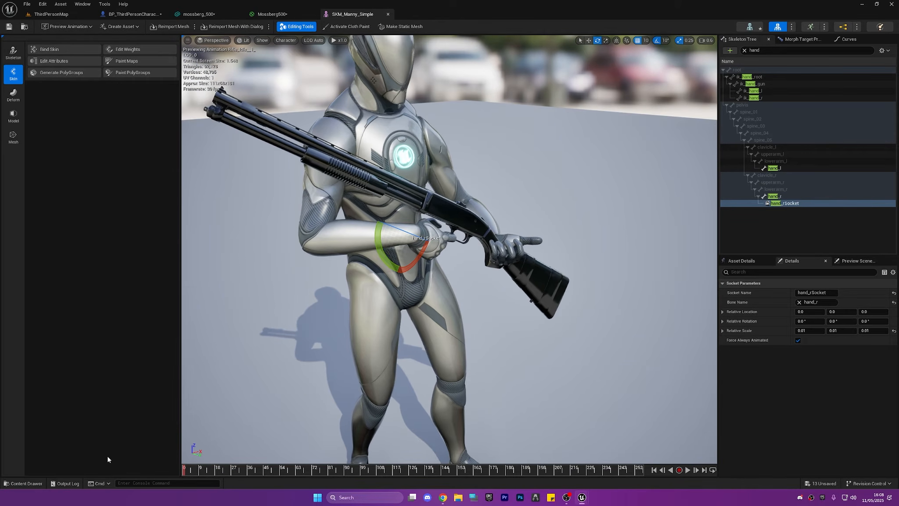
drag(208, 469, 184, 469)
drag(403, 230, 446, 249)
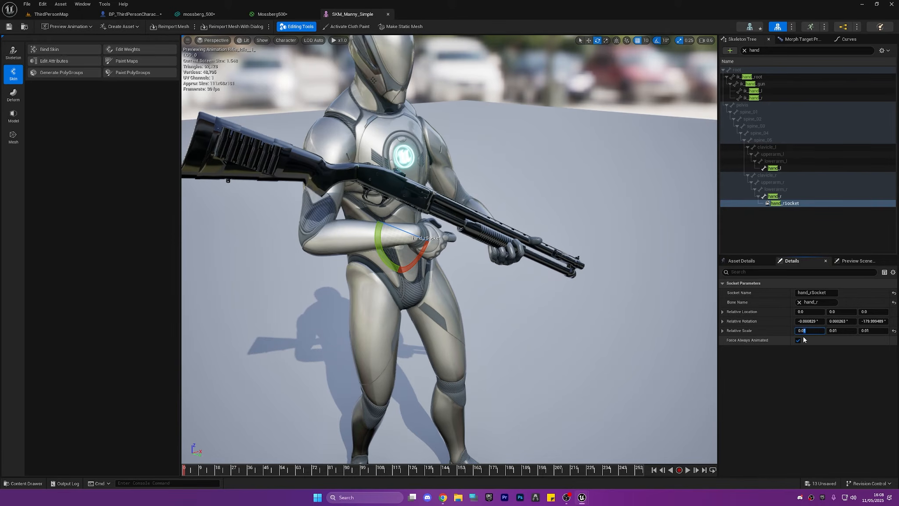
Try a relative scale of 0.08 on all three axes of the right-hand socket and view the gun's size
click(840, 331)
text(0.08)
click(867, 332)
text(0.08)
click(834, 377)
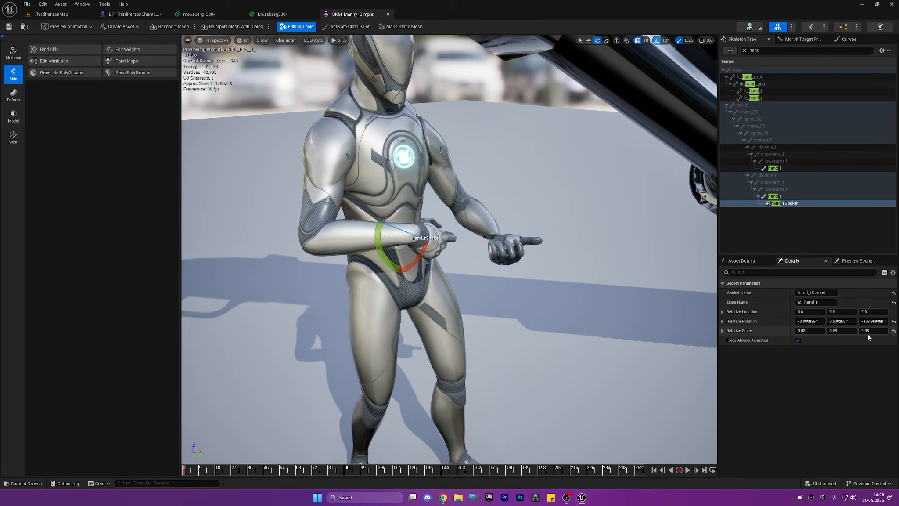
key(s)
scroll(483, 246, up, 3)
right_drag(483, 246, 500, 235)
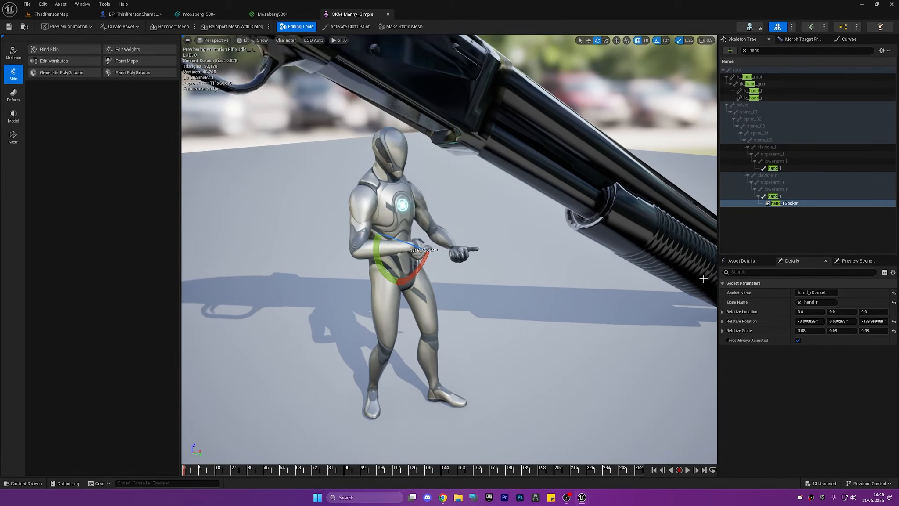
Set the right-hand socket's relative scale to 0.008 on all three axes and check the shotgun against the character
click(804, 330)
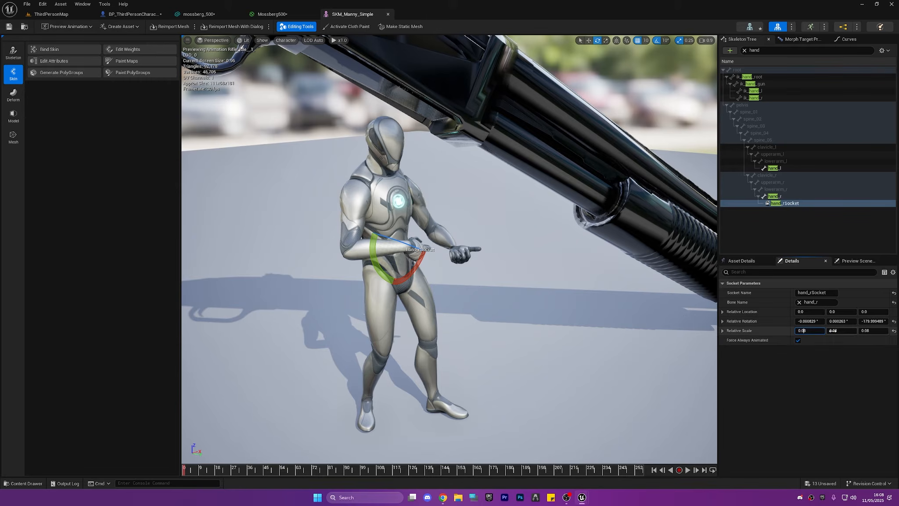
text(0)
click(836, 332)
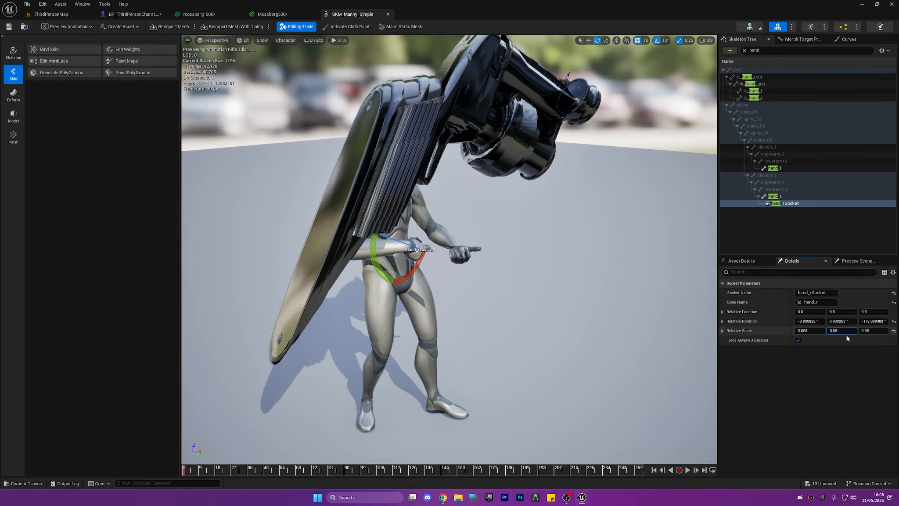
text(0)
click(868, 332)
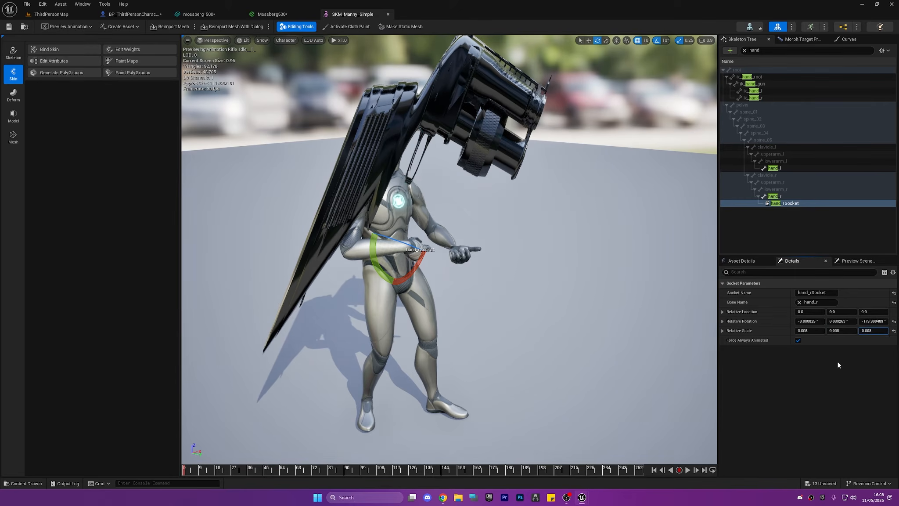
click(838, 365)
key(w)
mouse_move(598, 286)
right_down()
mouse_move(586, 281)
mouse_move(590, 288)
right_up()
scroll(584, 284, down, 3)
key(s)
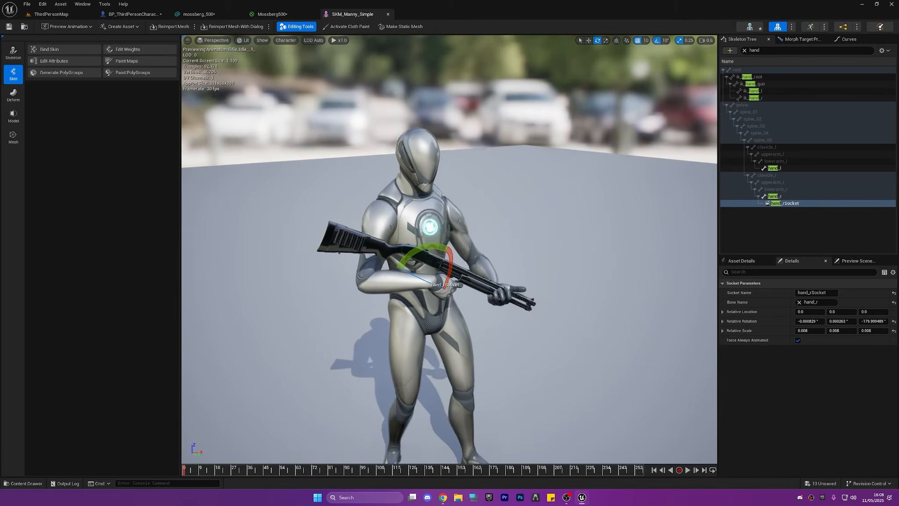
Move and rotate the hand socket to location about -23.7, -2.8, 1.8 and rotation about 3.4°, 9.4°, -159.7° so the shotgun meets the hands
key(w)
right_drag(422, 265, 432, 277)
key(r)
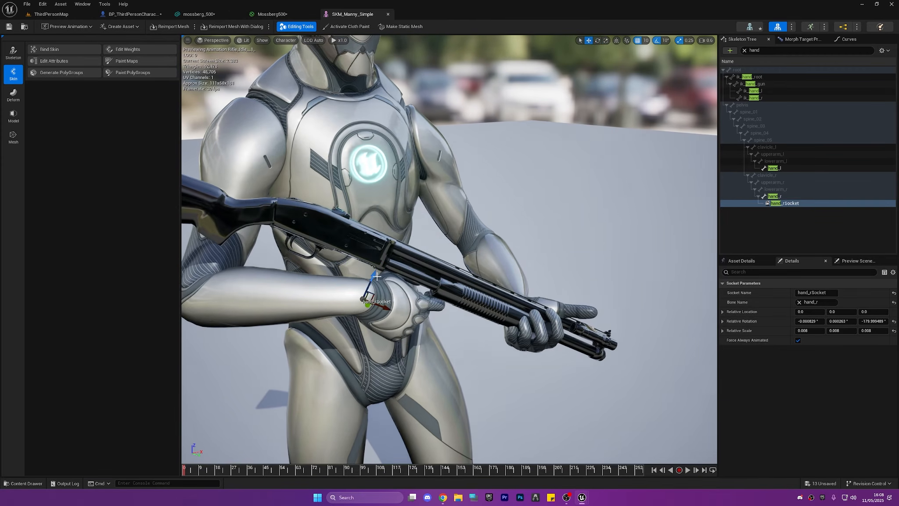
drag(377, 277, 452, 354)
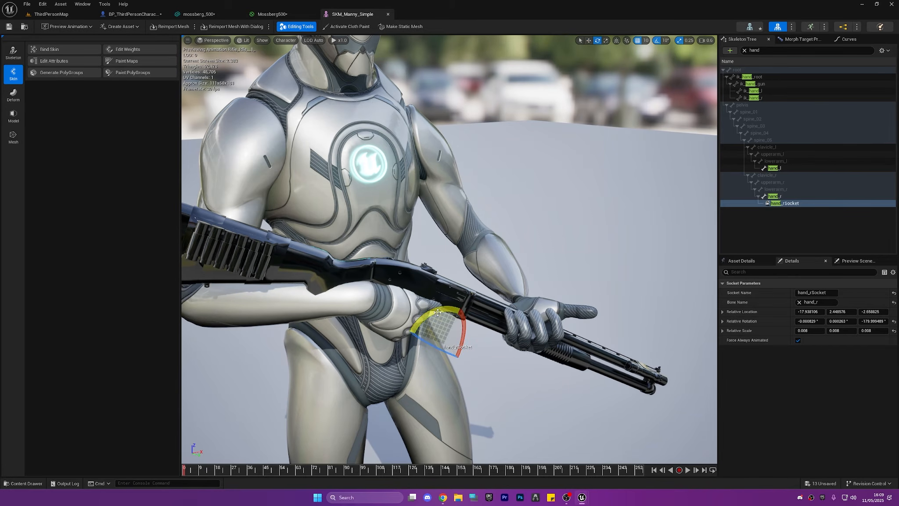
drag(438, 312, 482, 353)
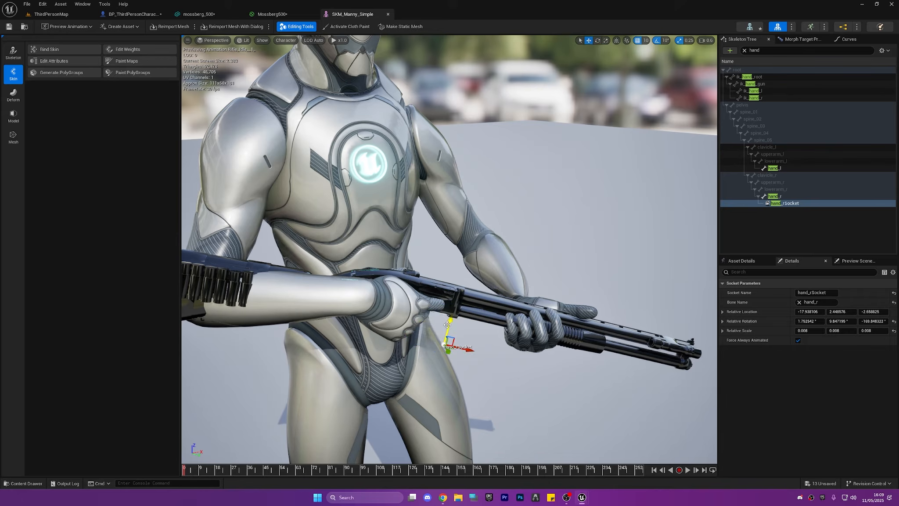
drag(447, 325, 537, 348)
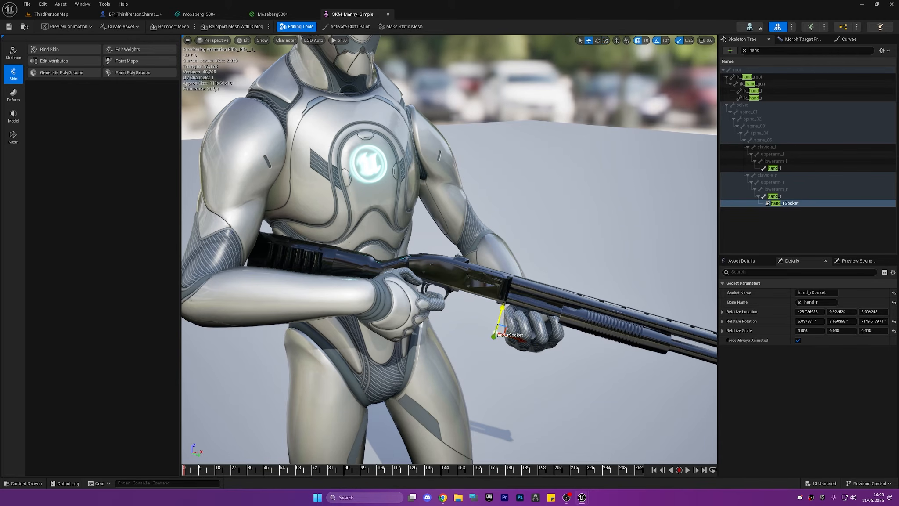
drag(502, 319, 523, 333)
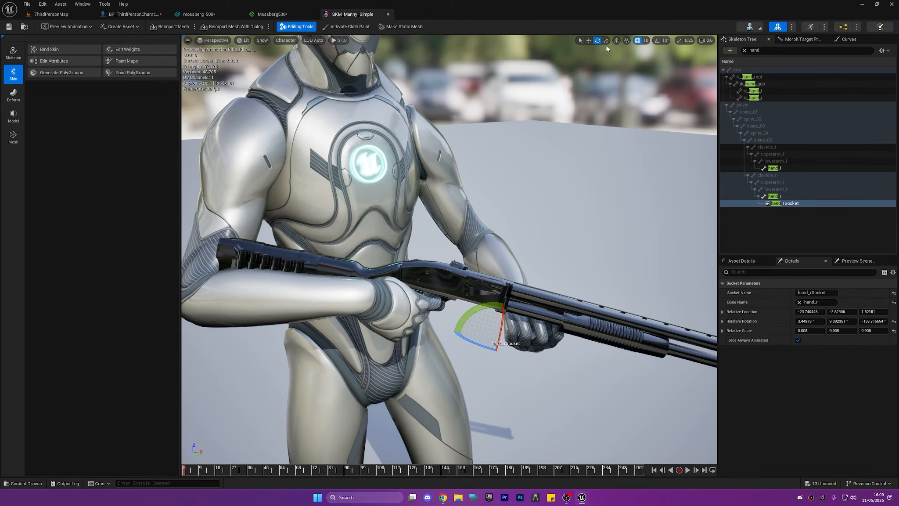
Turn off grid snapping and fine-tune the hand socket's position and rotation from several angles until the shotgun rests in both hands
click(640, 43)
right_drag(553, 176, 554, 307)
scroll(544, 299, down, 4)
right_drag(601, 146, 567, 158)
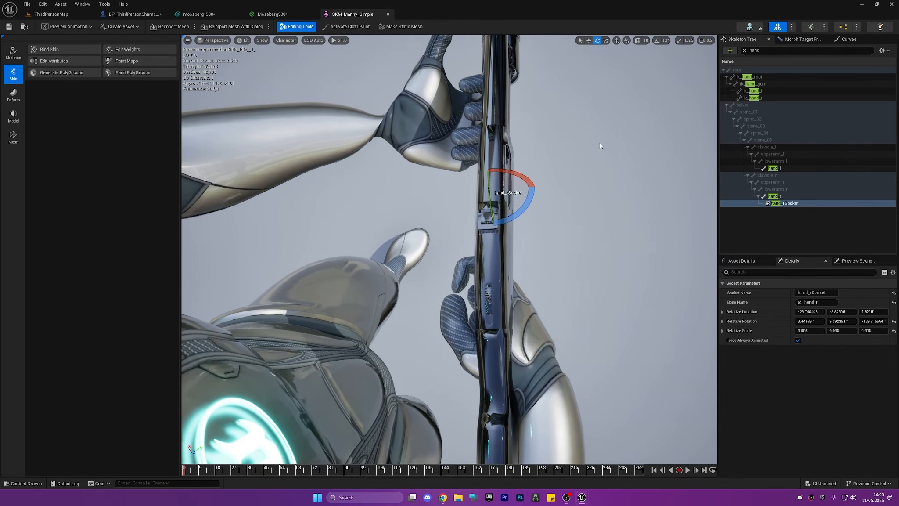
drag(520, 189, 428, 180)
key(r)
key(w)
key(r)
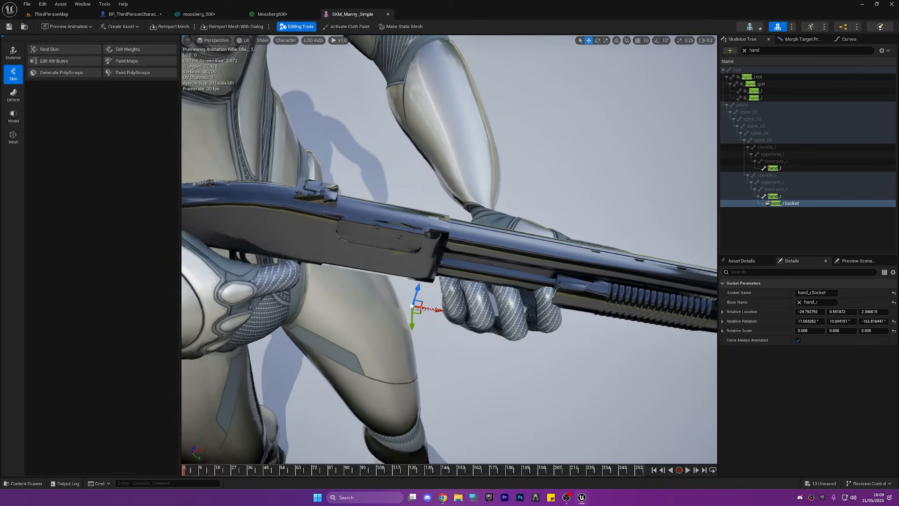
drag(465, 213, 458, 213)
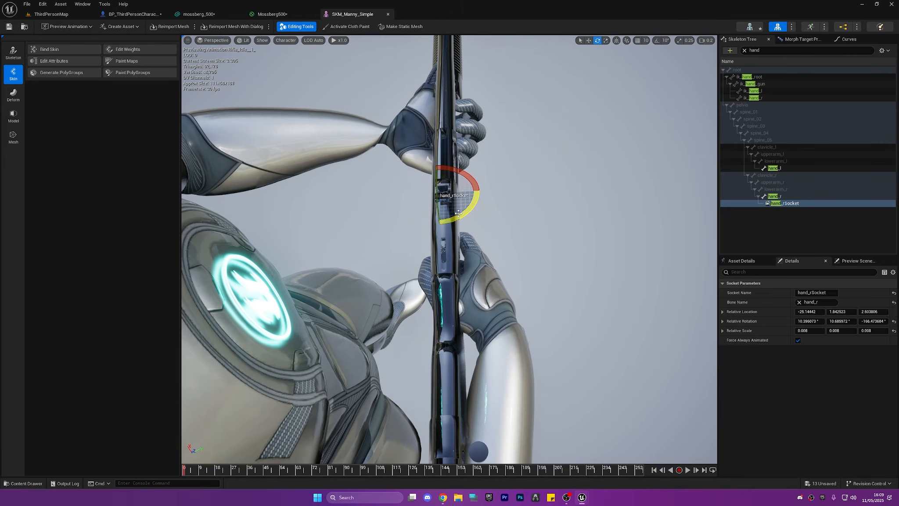
click(514, 214)
alt+drag(514, 214, 387, 136)
right_drag(524, 196, 588, 222)
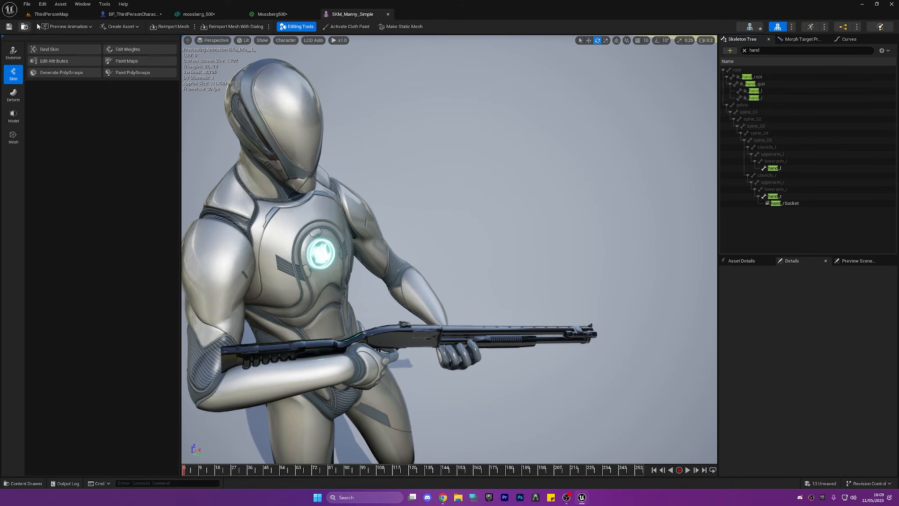
Close the Mossberg500, SKM_Manny_Simple and mossberg_500 editors and return to the character blueprint
click(274, 14)
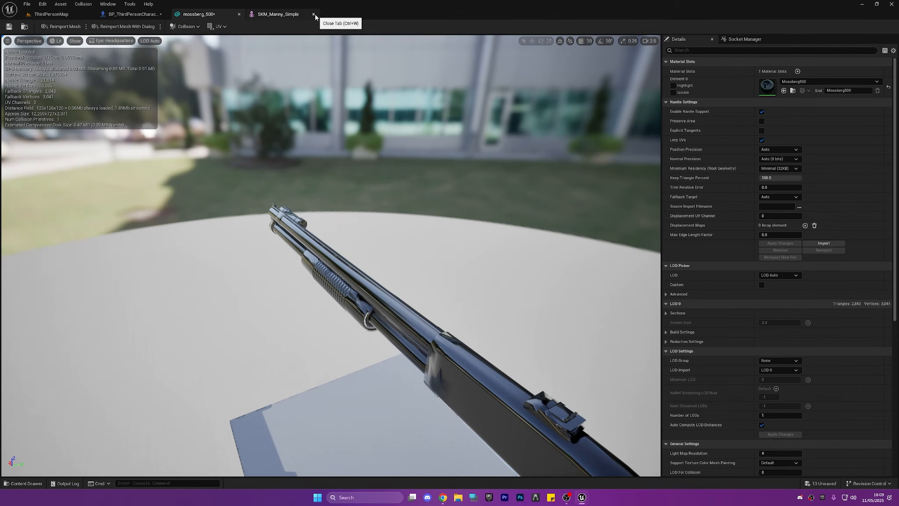
click(239, 15)
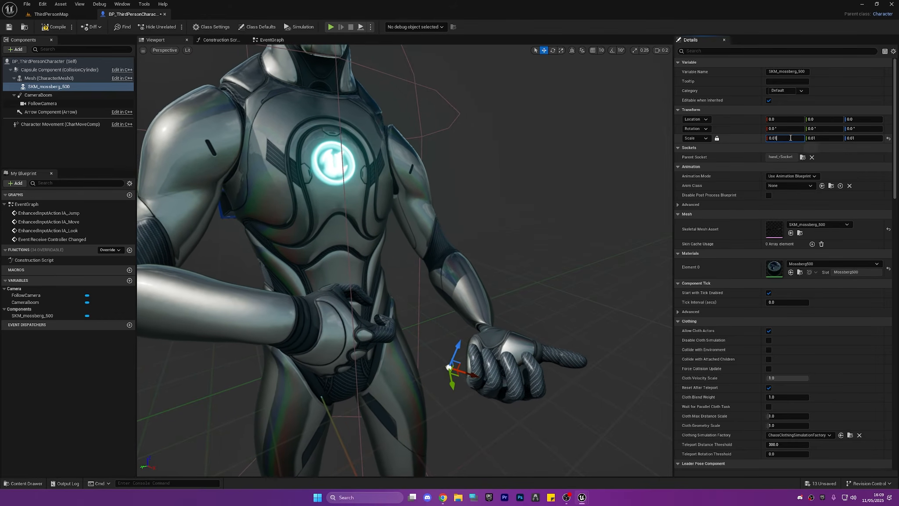
Try a scale of 0.08 on all axes of the SKM_mossberg_500 component
key(BackSpace)
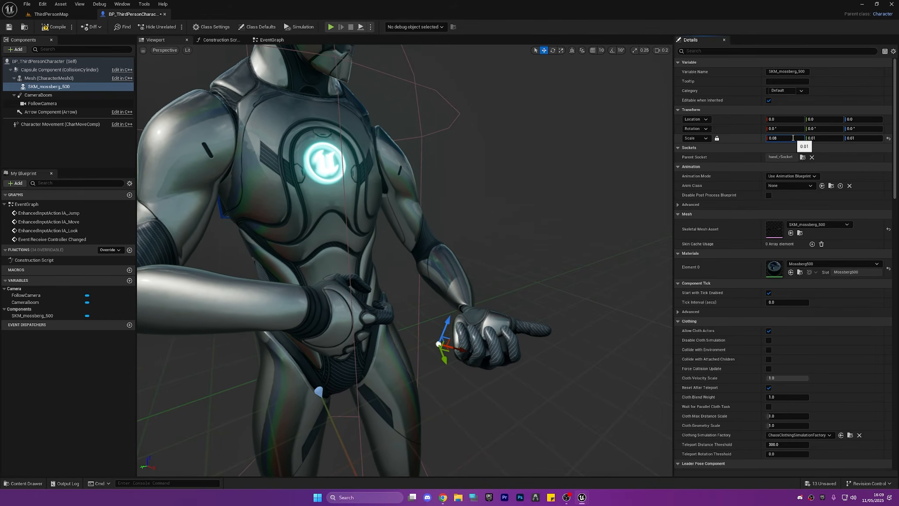
text(8)
key(Return)
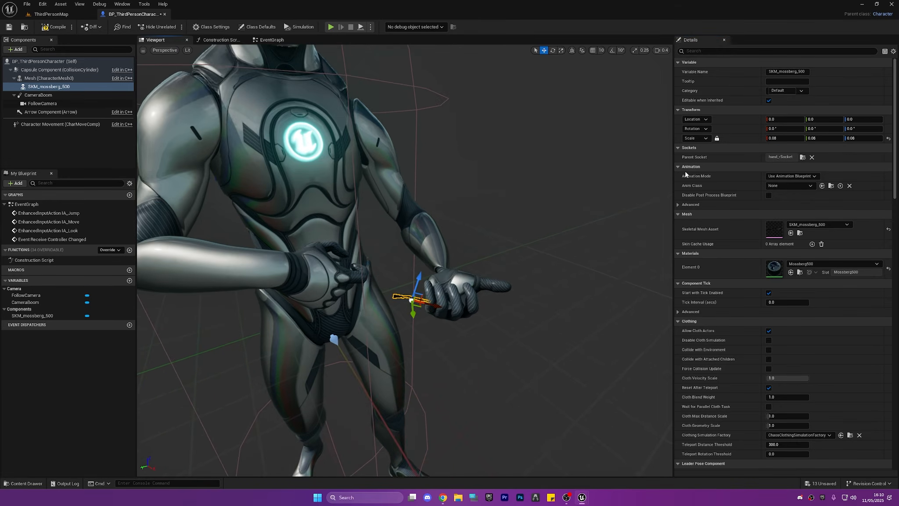
Reset the SKM_mossberg_500 component's scale to 1.0, then compile and save the character blueprint
click(888, 138)
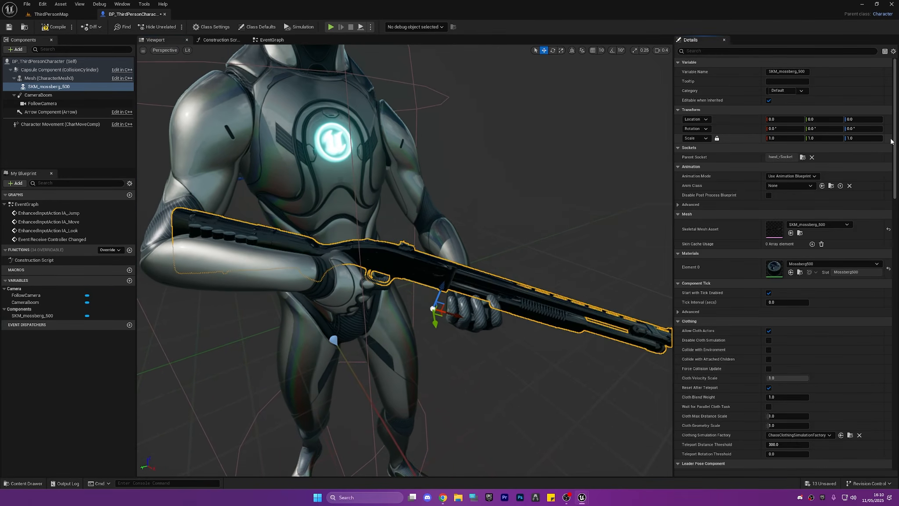
scroll(599, 200, down, 6)
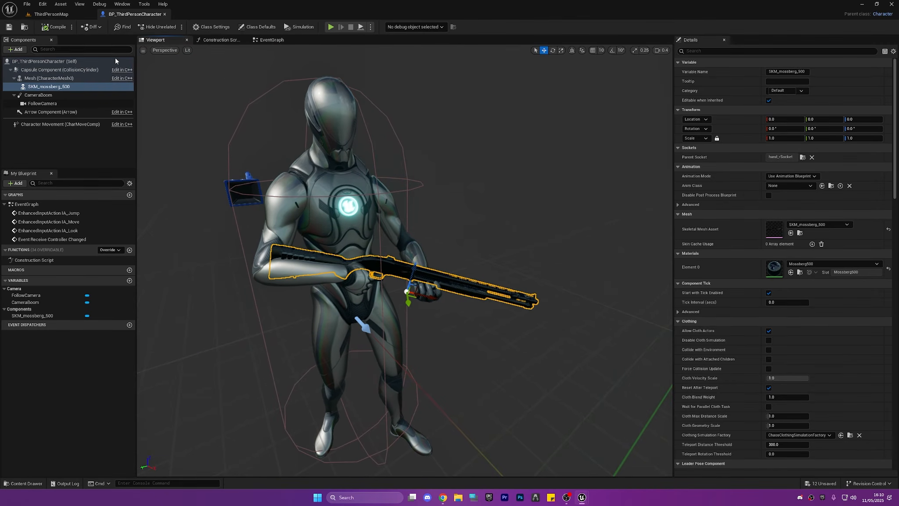
right_drag(362, 103, 364, 118)
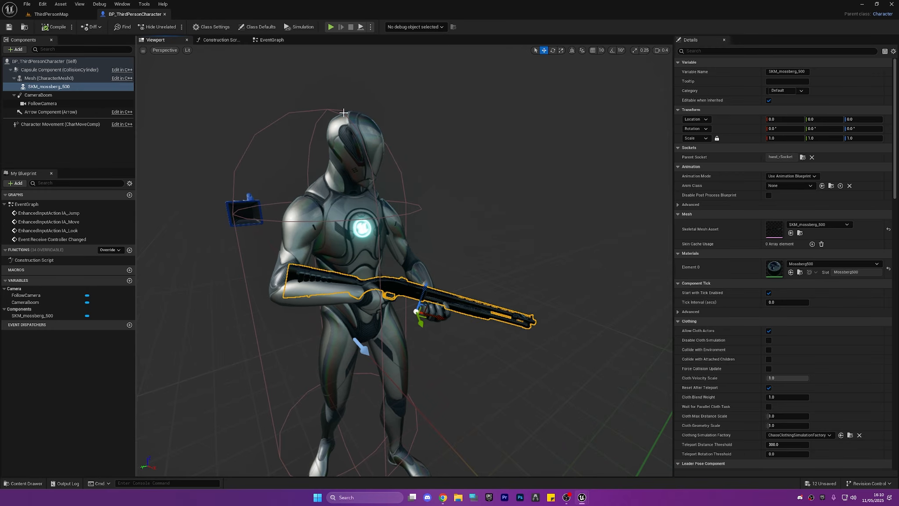
Play ThirdPersonMap and move the character around to check how it holds the shotgun, and end the play session
click(66, 14)
click(175, 26)
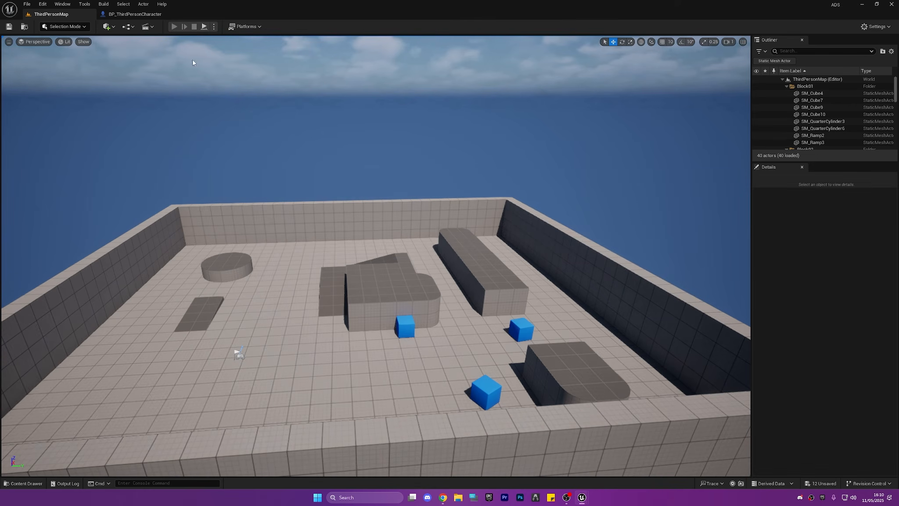
key(d)
key(s)
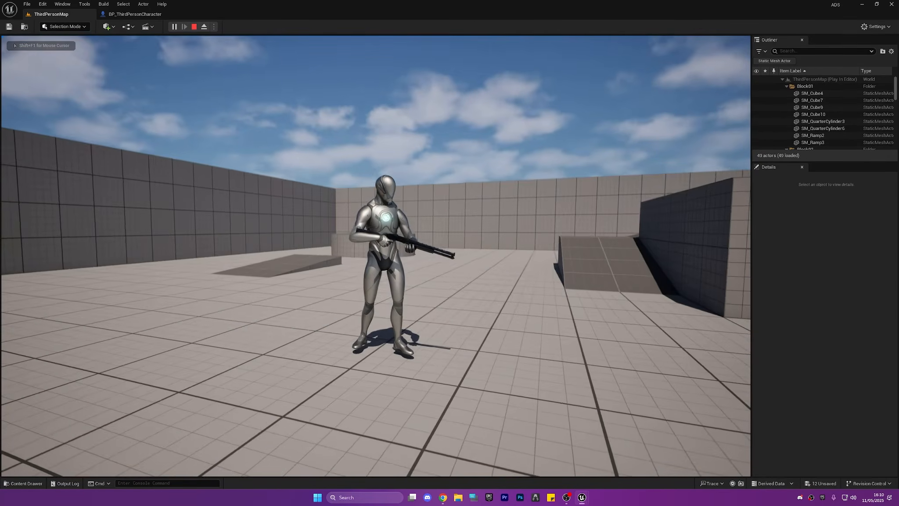
key(w)
key(w)
key(d)
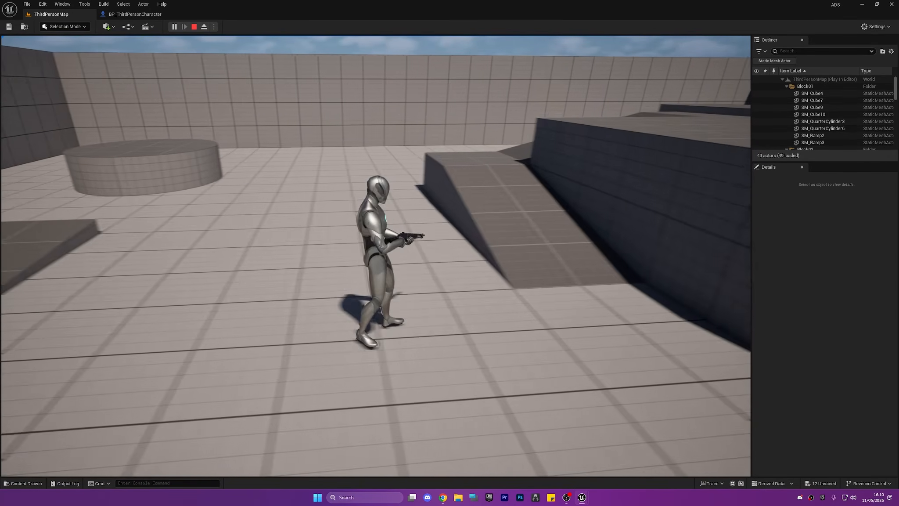
key(a)
key(w)
key(Escape)
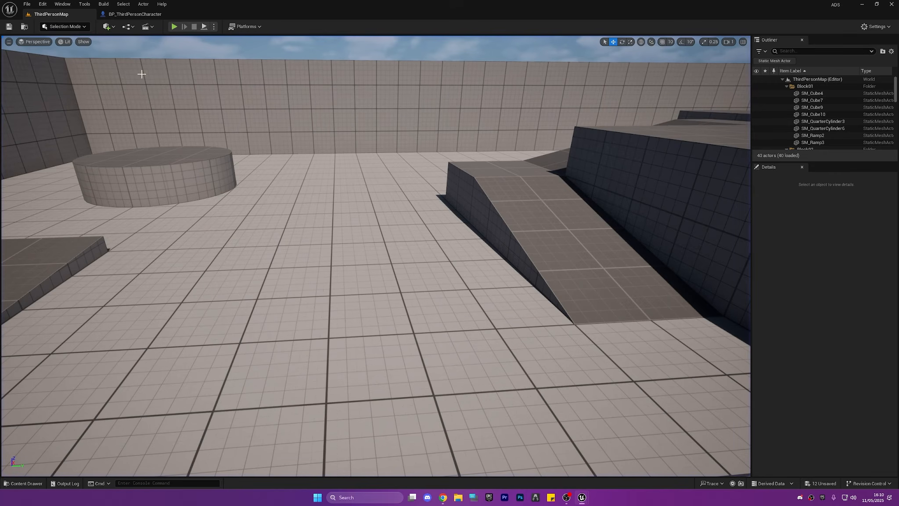
Set the character mesh's animation mode to Use Animation Blueprint in BP_ThirdPersonCharacter
click(126, 15)
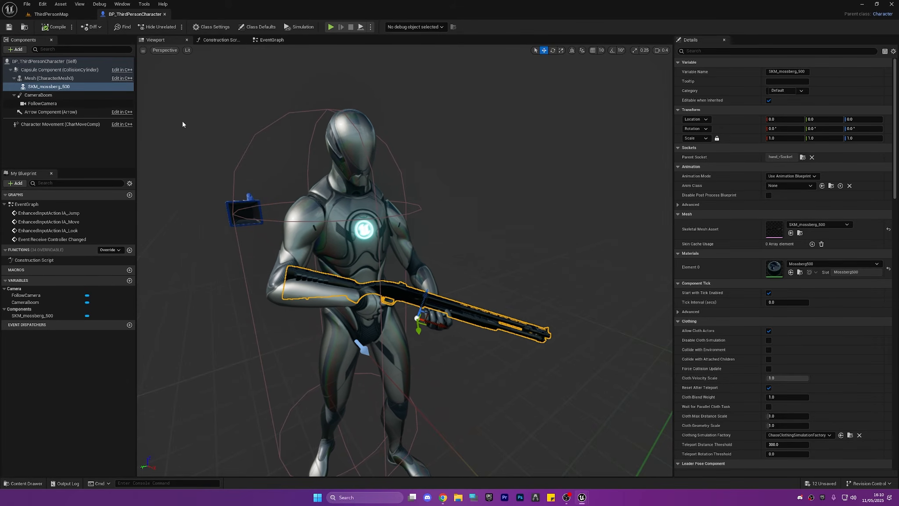
click(58, 79)
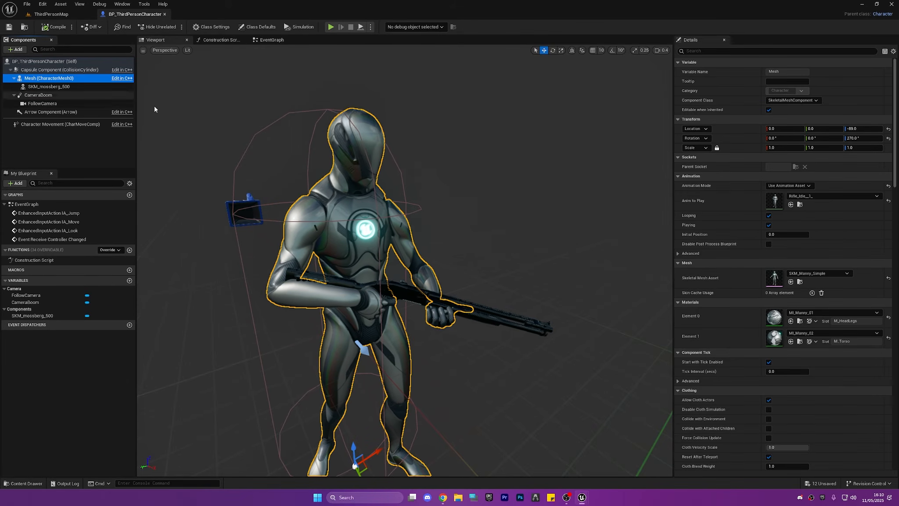
click(801, 194)
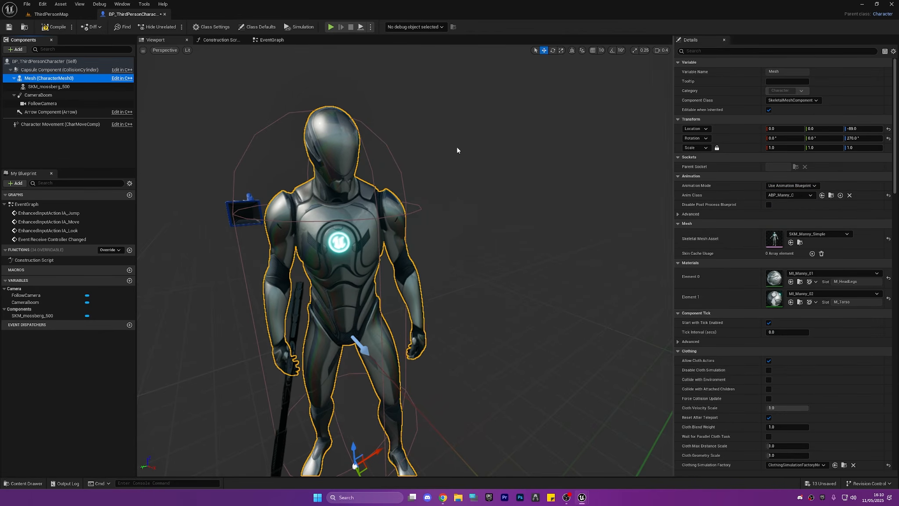
right_drag(307, 198, 387, 224)
Play ThirdPersonMap, run and jump the character around to check its movement with the shotgun, and end the play session
click(56, 16)
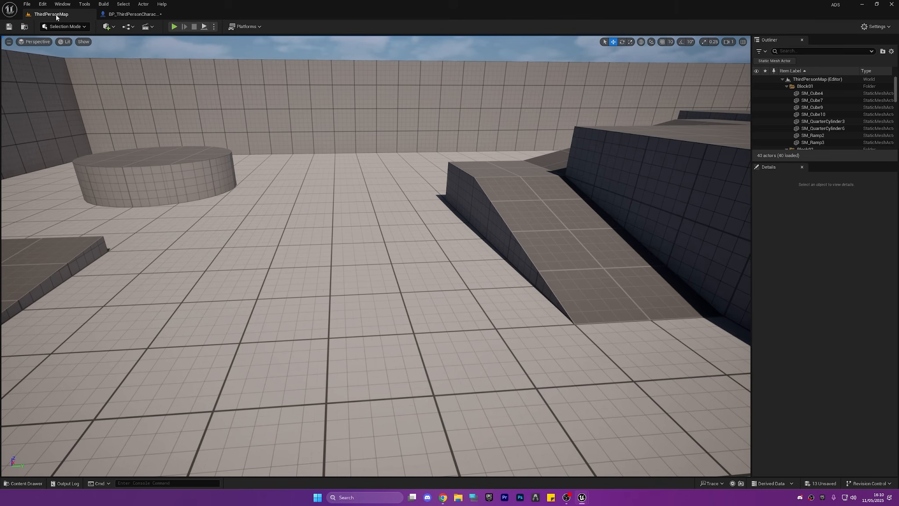
click(174, 27)
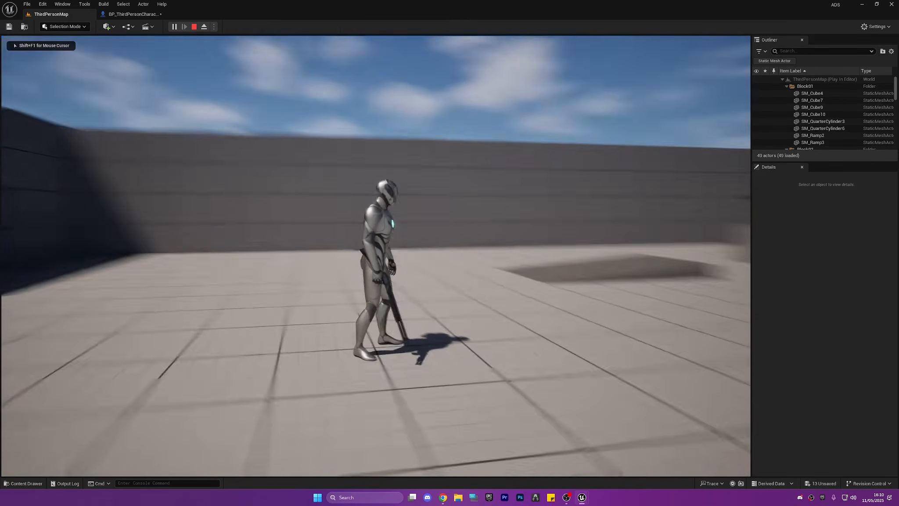
key(w)
key(d)
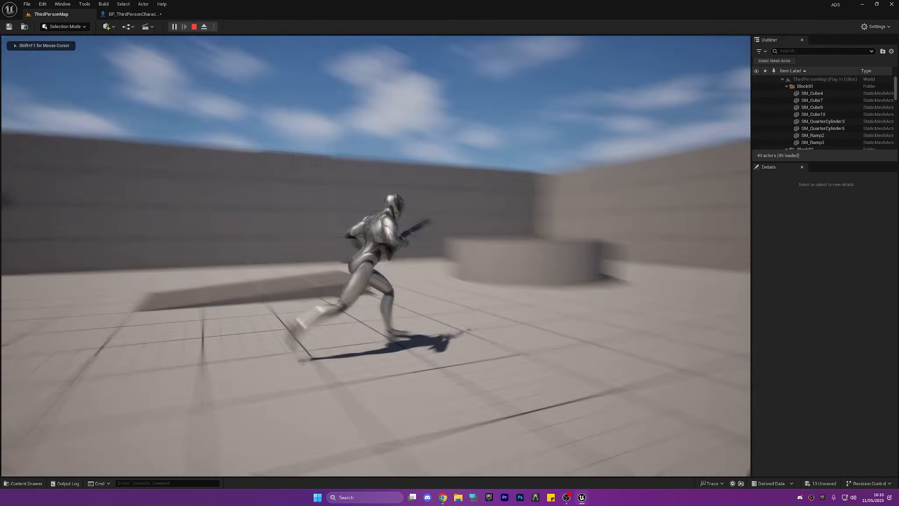
key(space)
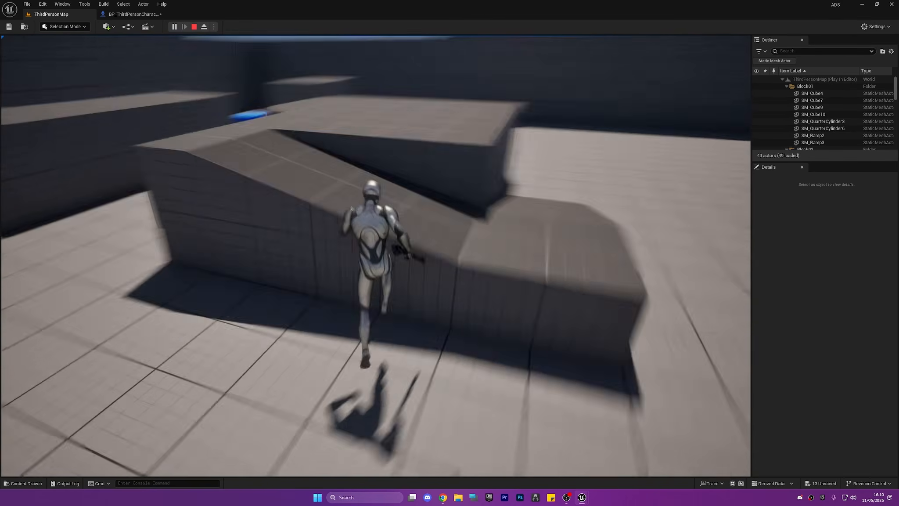
key(space)
key(w)
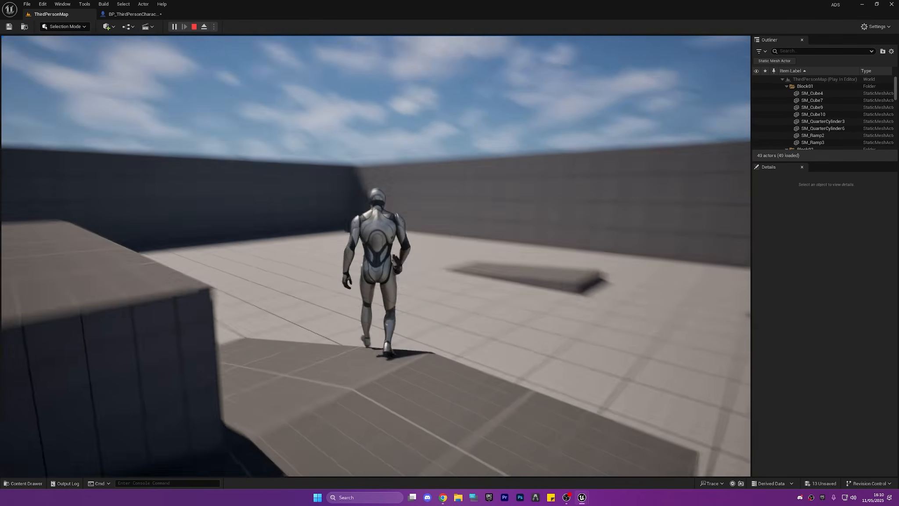
key(space)
key(Escape)
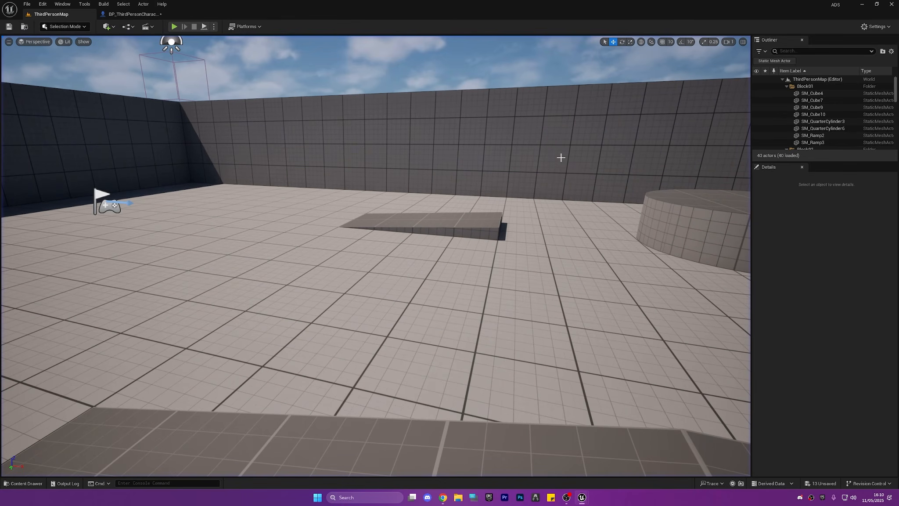
Open the ABP_Manny animation blueprint assigned to the character mesh in BP_ThirdPersonCharacter
click(133, 14)
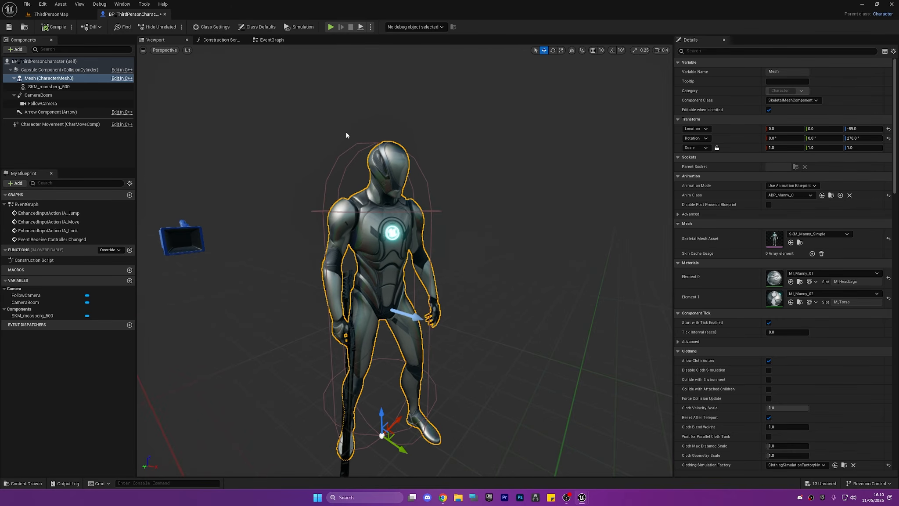
key(ctrl+space)
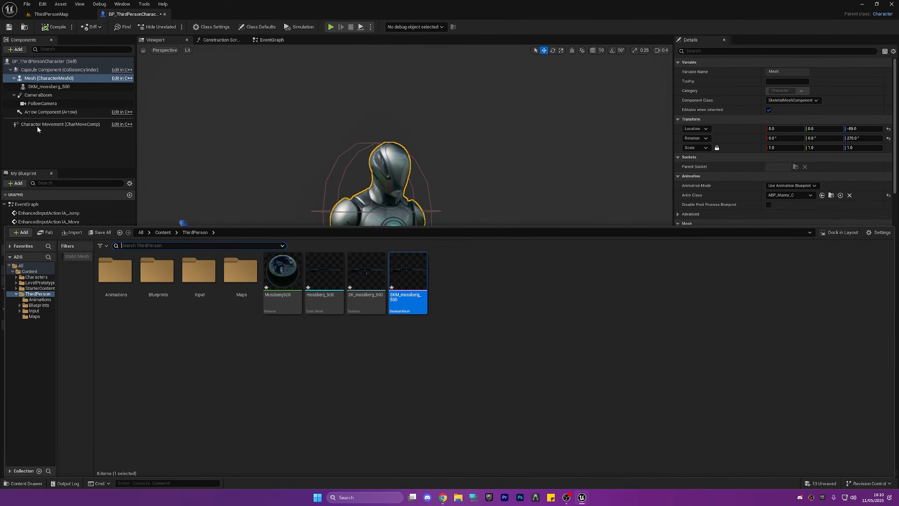
click(68, 144)
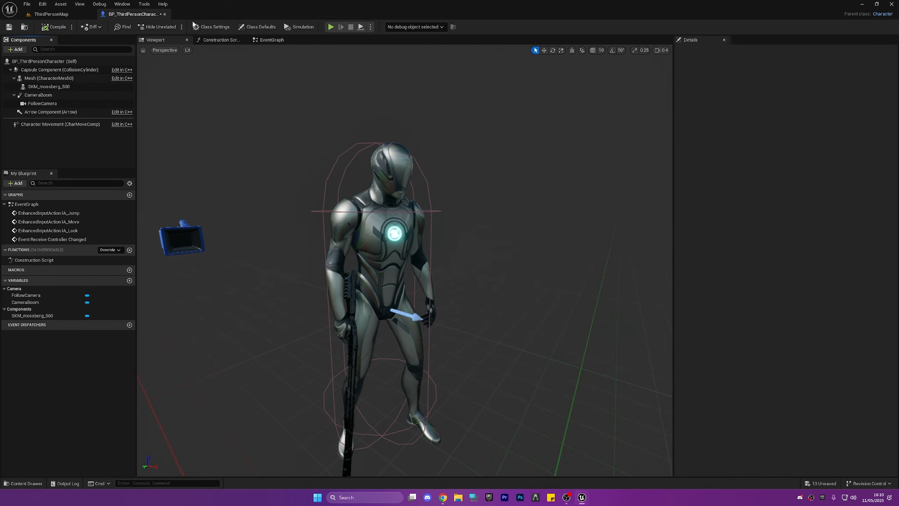
click(57, 78)
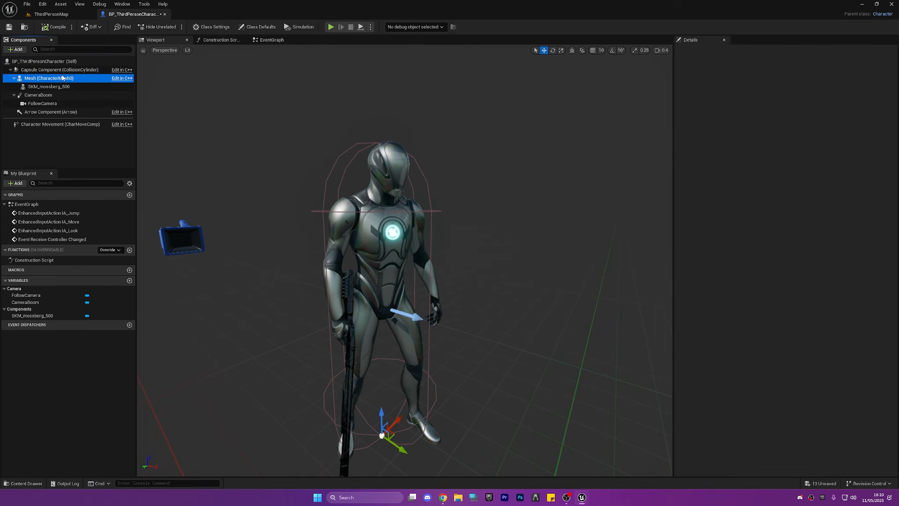
click(832, 196)
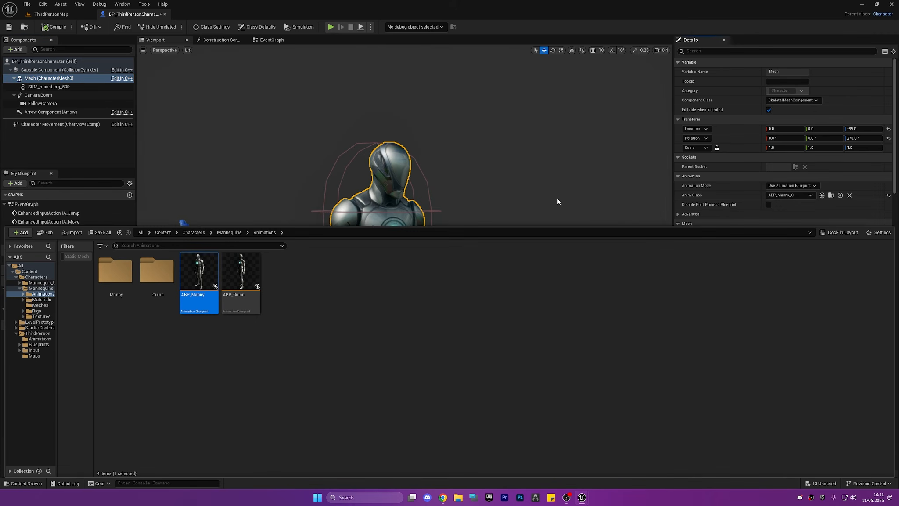
double_click(214, 272)
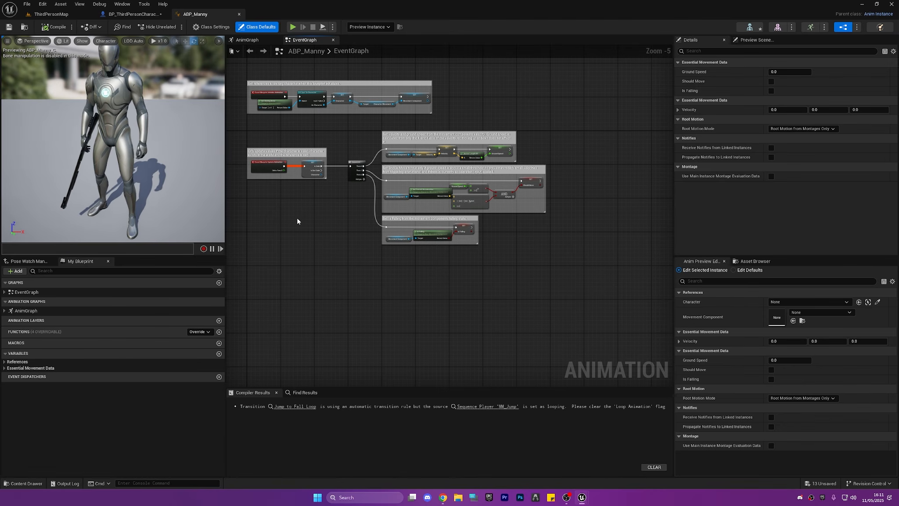
Open the Idle state of ABP_Manny's Locomotion state machine and briefly view its MM_Idle animation
click(247, 39)
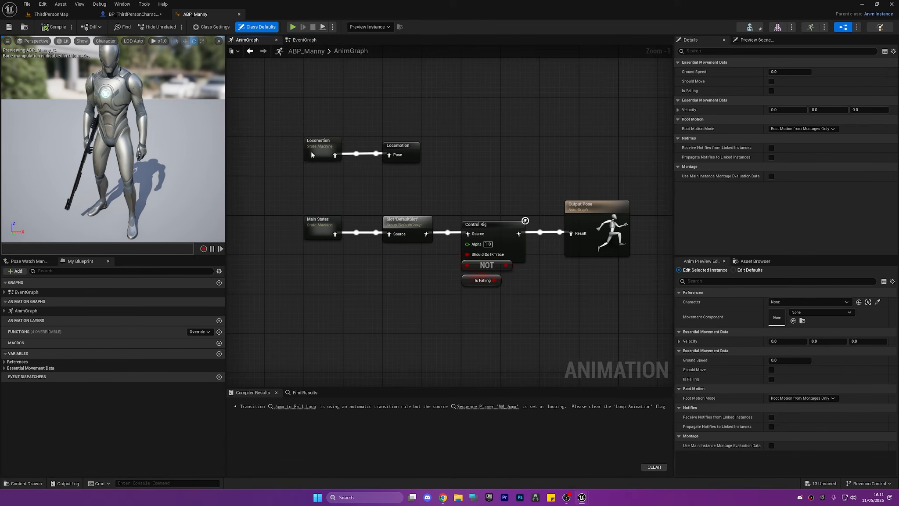
double_click(312, 155)
double_click(417, 215)
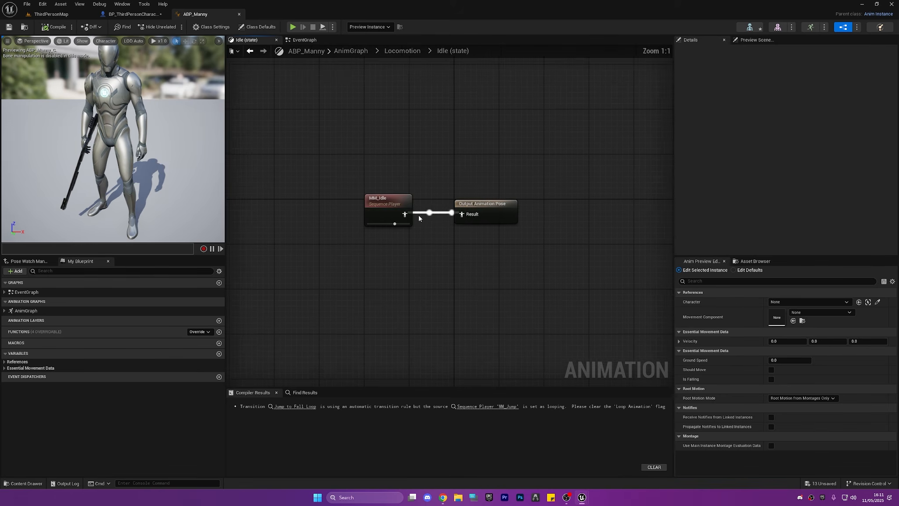
double_click(395, 204)
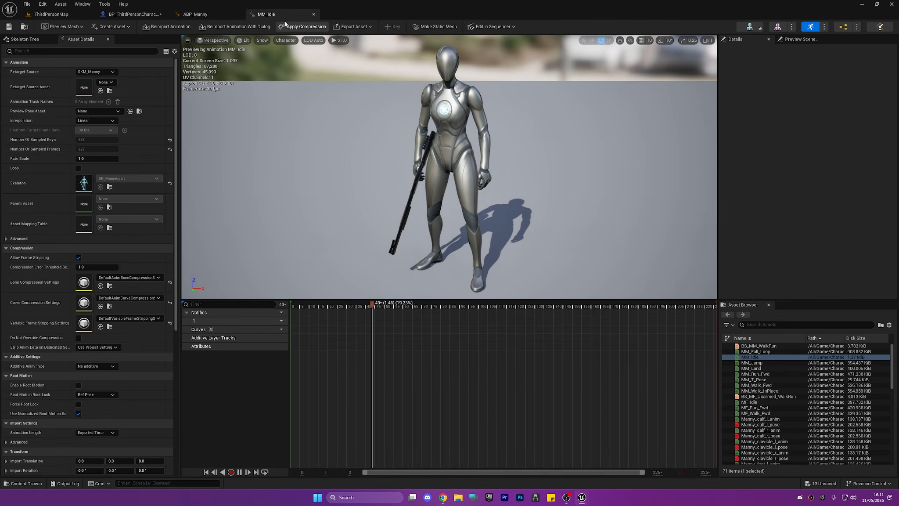
click(314, 14)
Add the Rifle_Idle__1_ animation to the Idle state with looping enabled, connect it to the output pose in place of MM_Idle, and compile
key(ctrl+space)
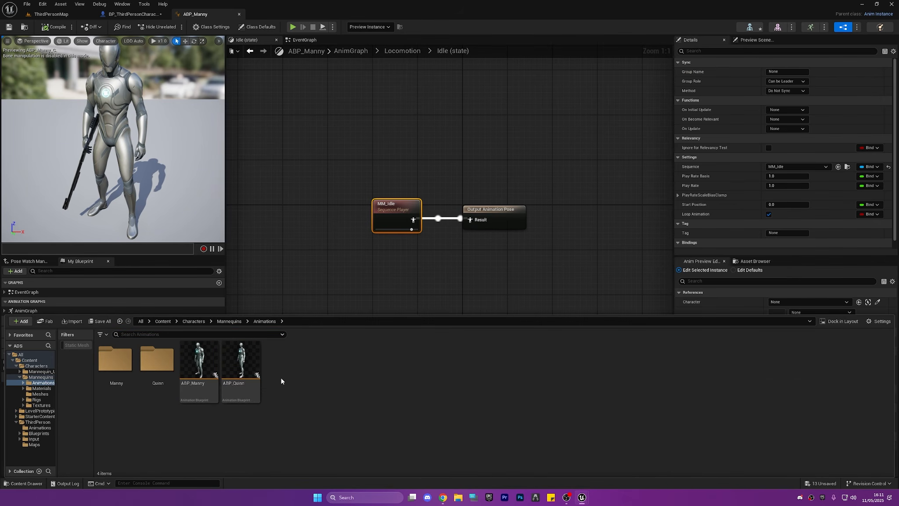
click(39, 427)
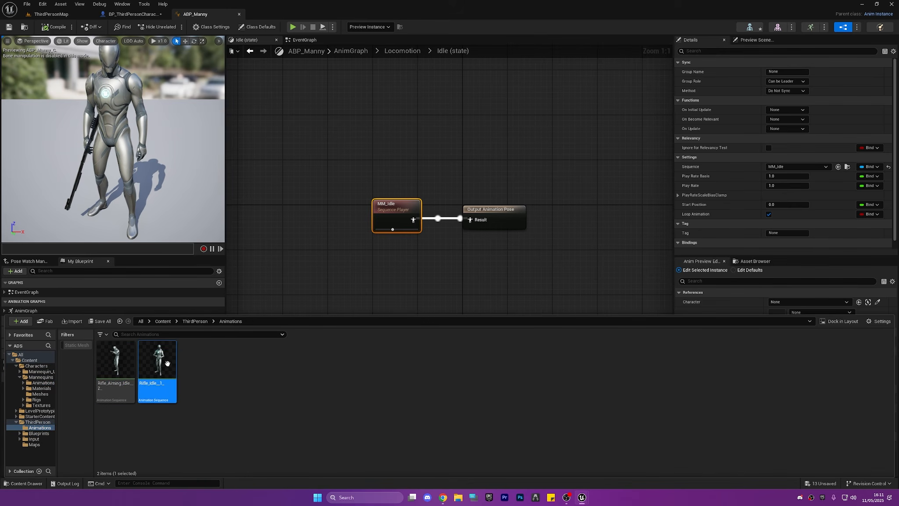
drag(168, 364, 434, 270)
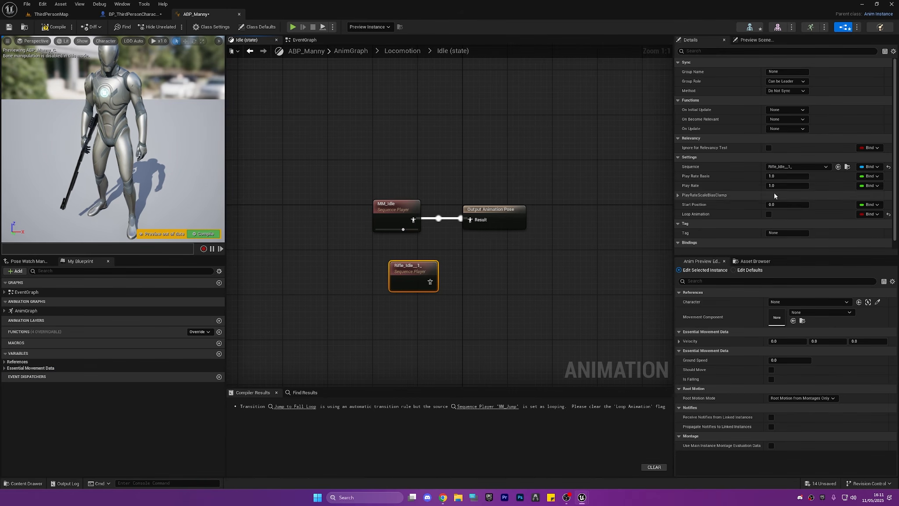
click(769, 215)
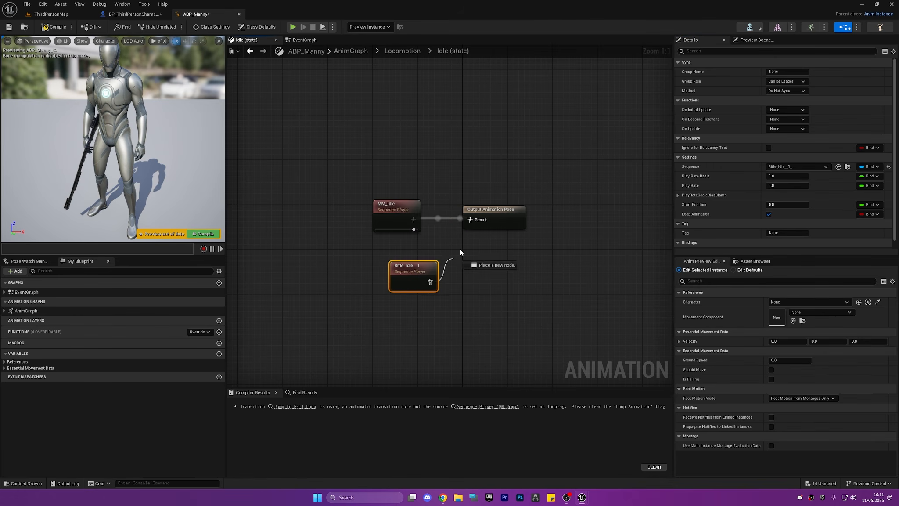
click(54, 28)
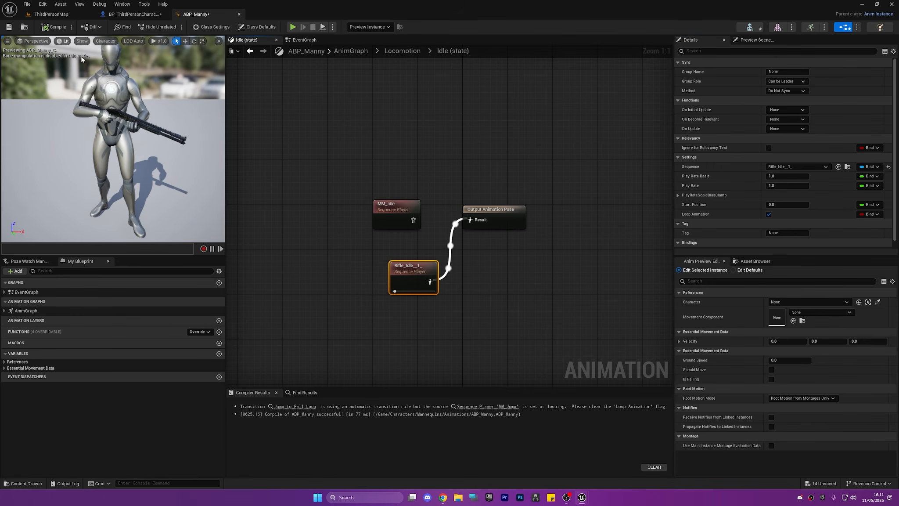
Play ThirdPersonMap, run, jump and stand still to check the rifle idle pose, and end the play session
click(51, 14)
click(174, 27)
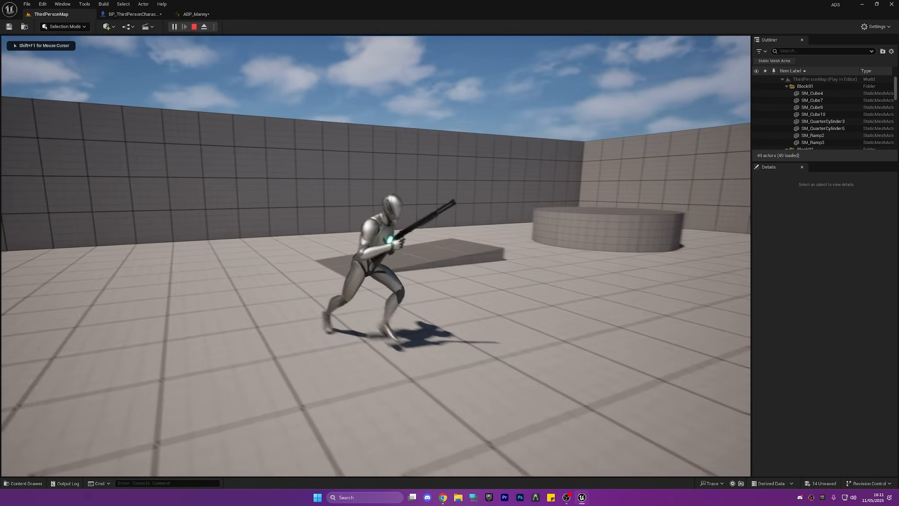
key(w)
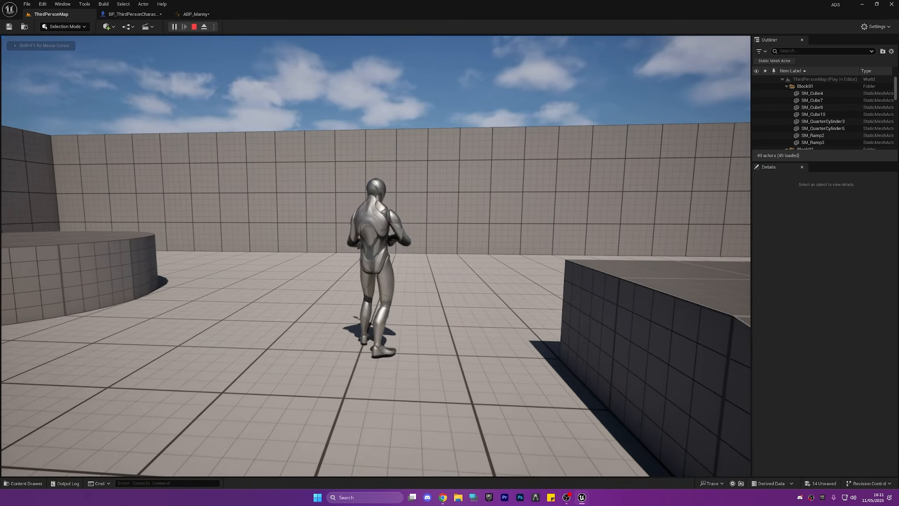
key(d)
key(space)
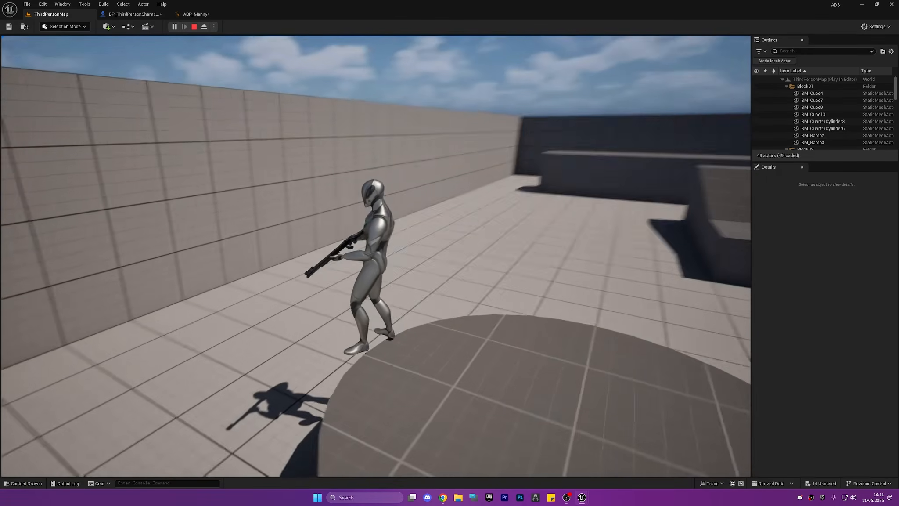
key(w)
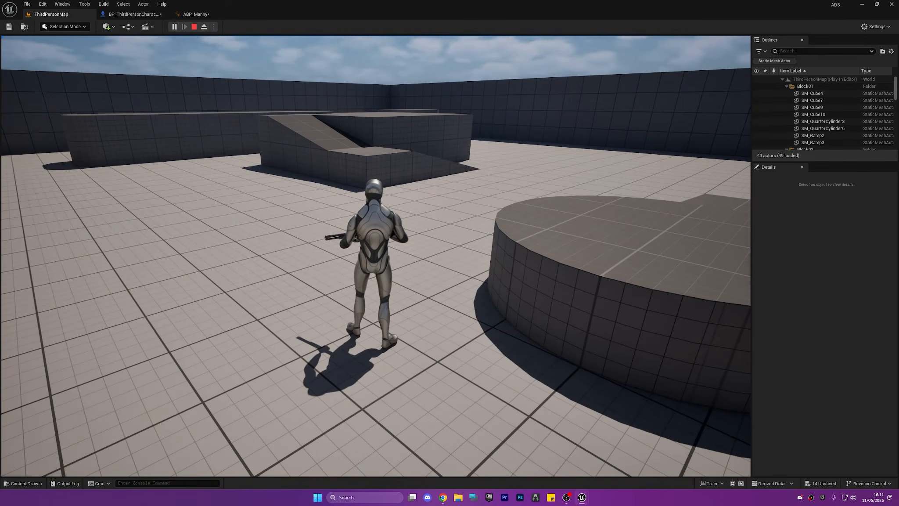
key(Escape)
Turn off Loop Animation on the MM_Jump player in ABP_Manny's Jump state, then compile and save the animation blueprint
click(196, 14)
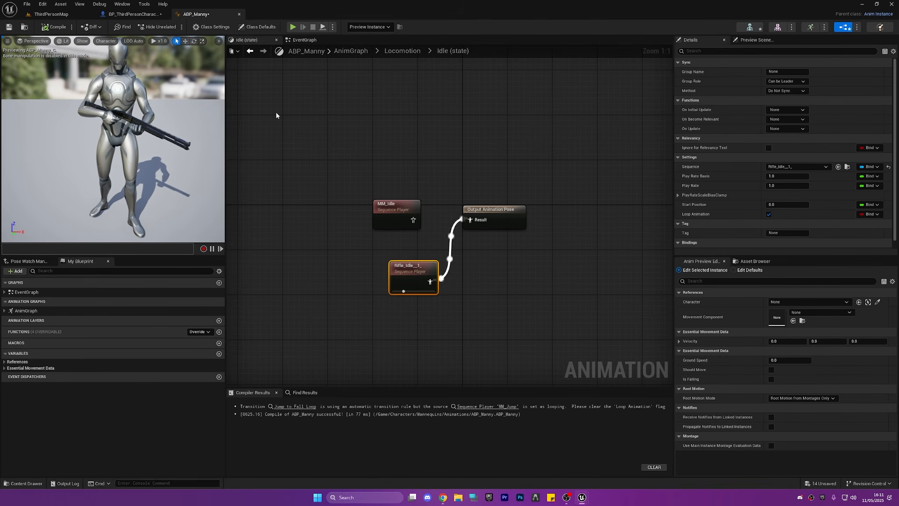
right_drag(290, 116, 308, 100)
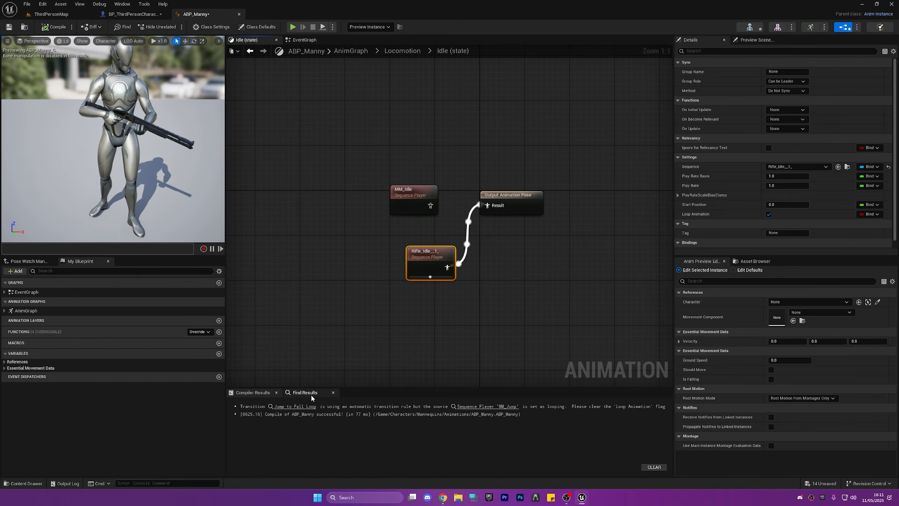
click(295, 406)
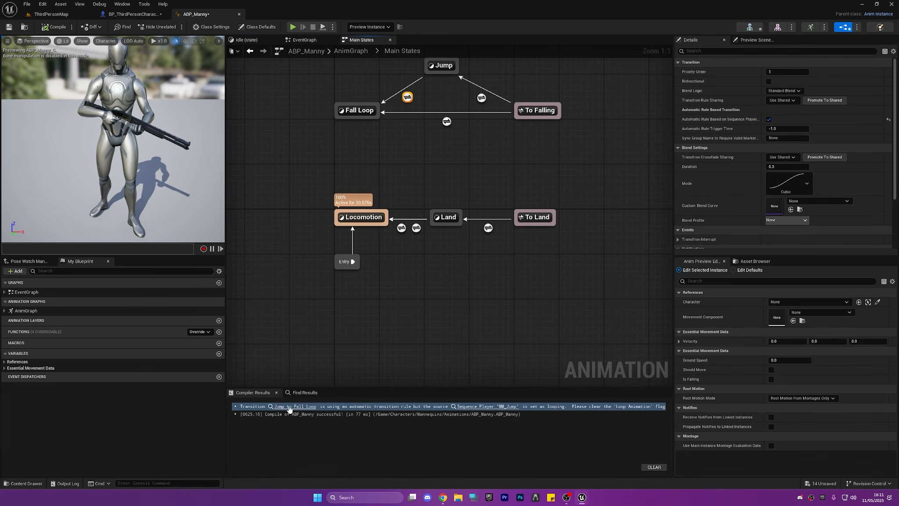
click(289, 407)
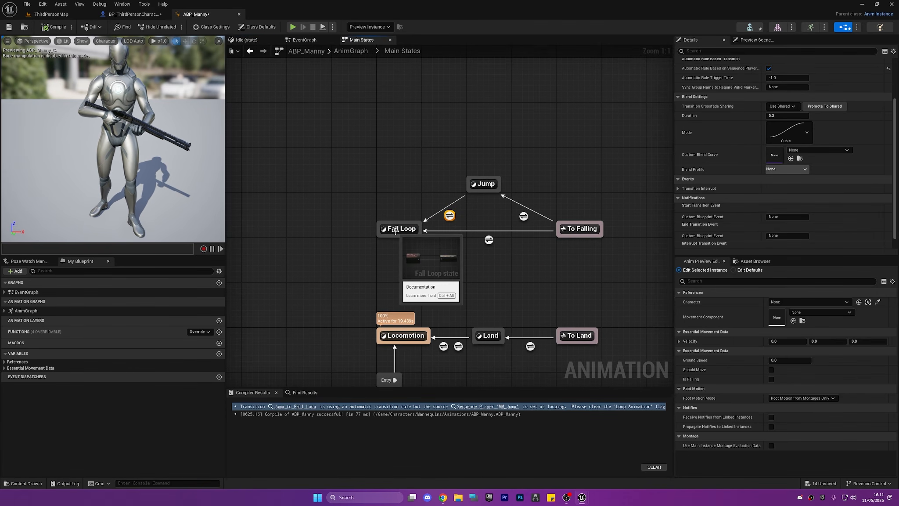
click(478, 407)
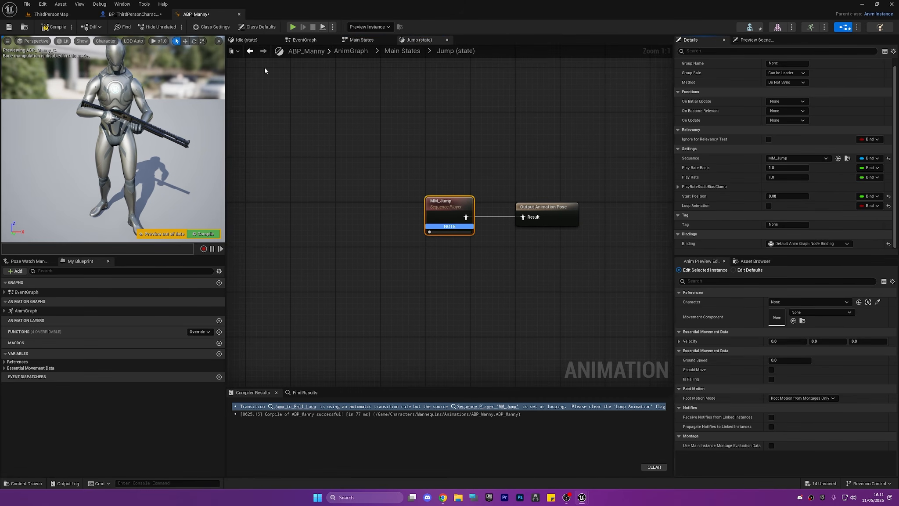
click(44, 30)
Play ThirdPersonMap again and move the character around to test the saved animation blueprint
click(51, 14)
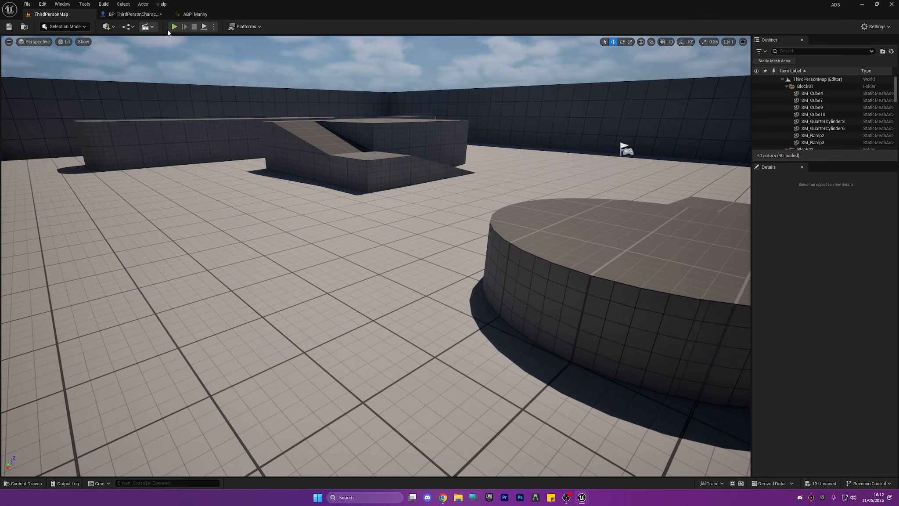
click(184, 53)
key(s)
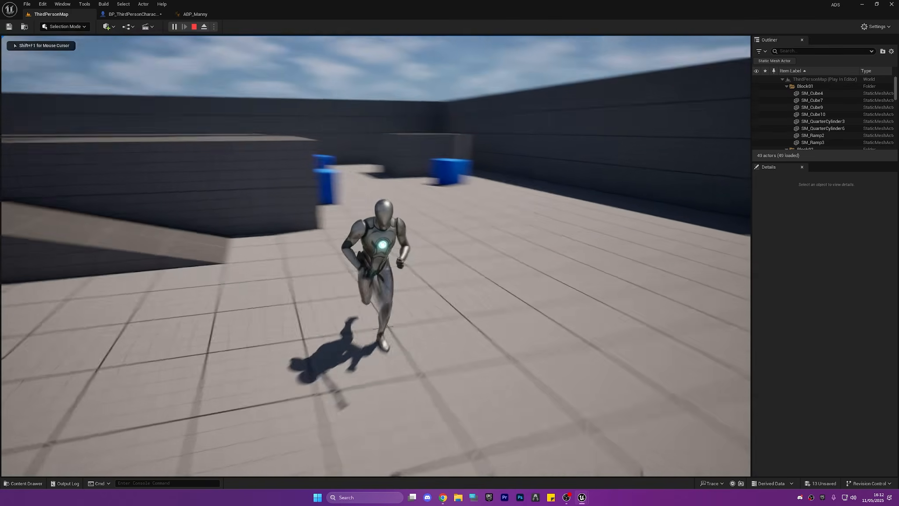